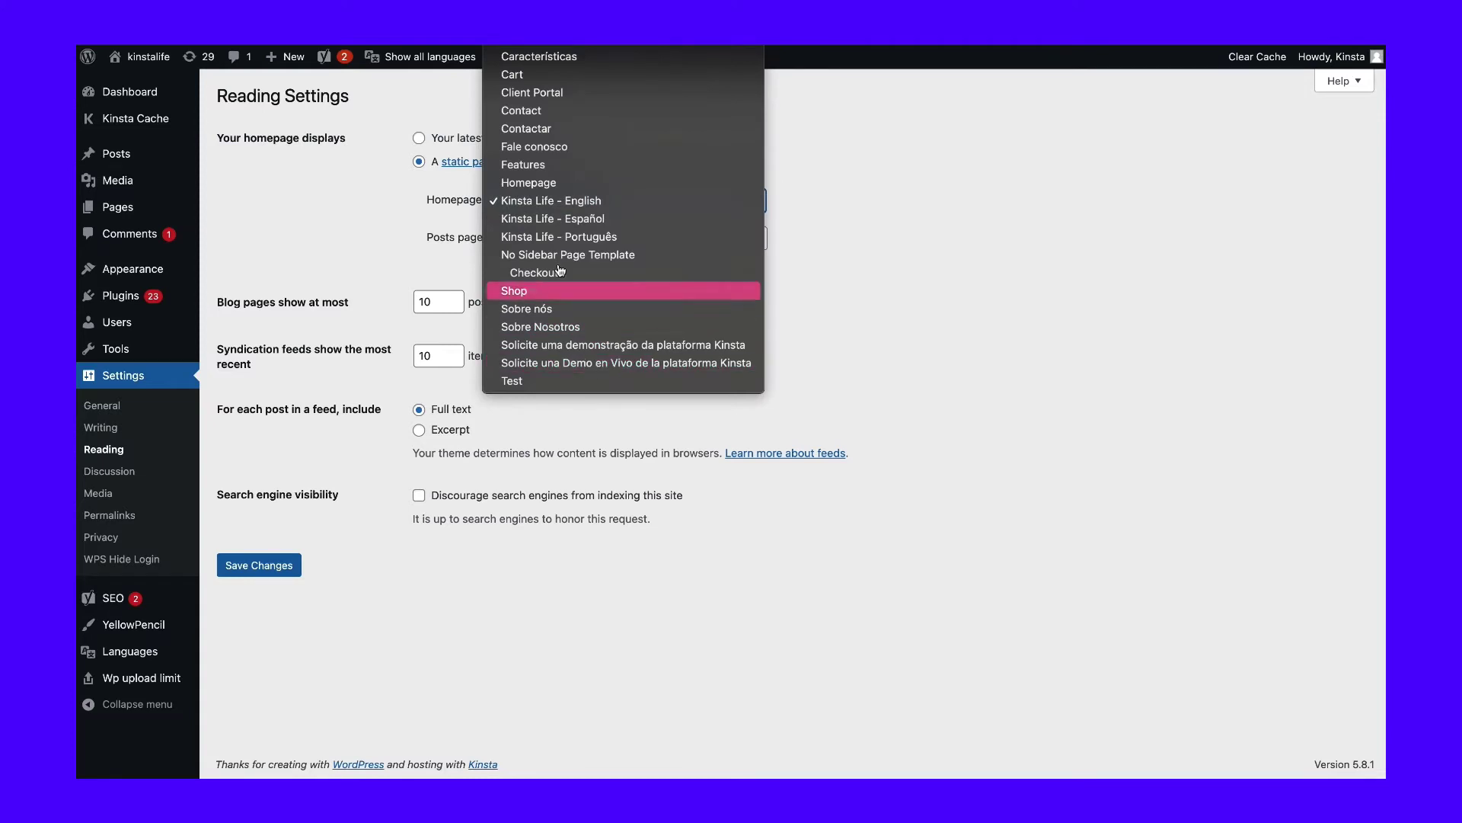
Choose the page named Homepage as the site's static homepage.
{"action": "left_click", "coordinate": [515, 183]}
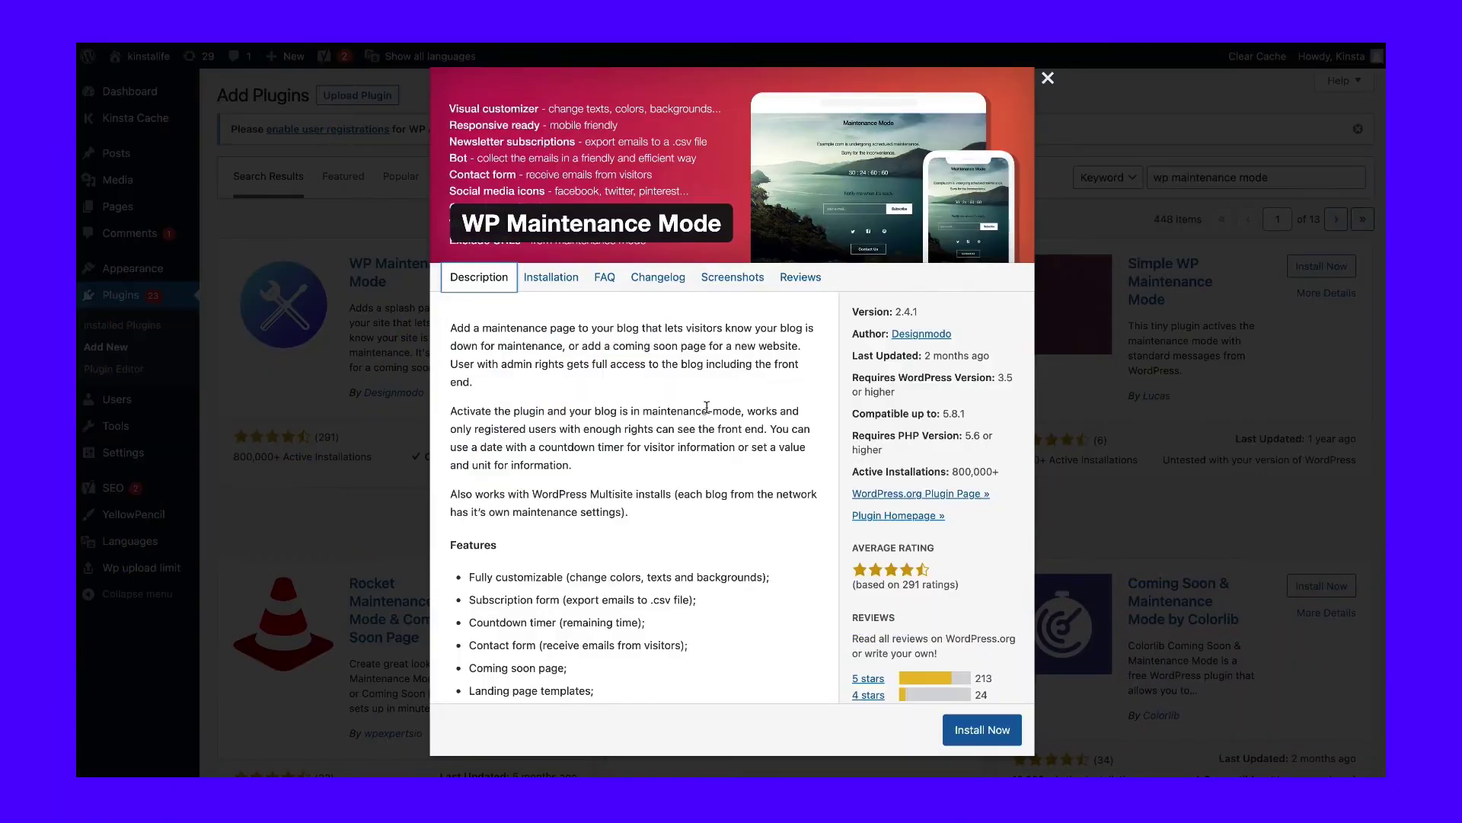
Look through the screenshots of the WP Maintenance Mode plugin in its details window.
{"action": "left_click", "coordinate": [732, 279]}
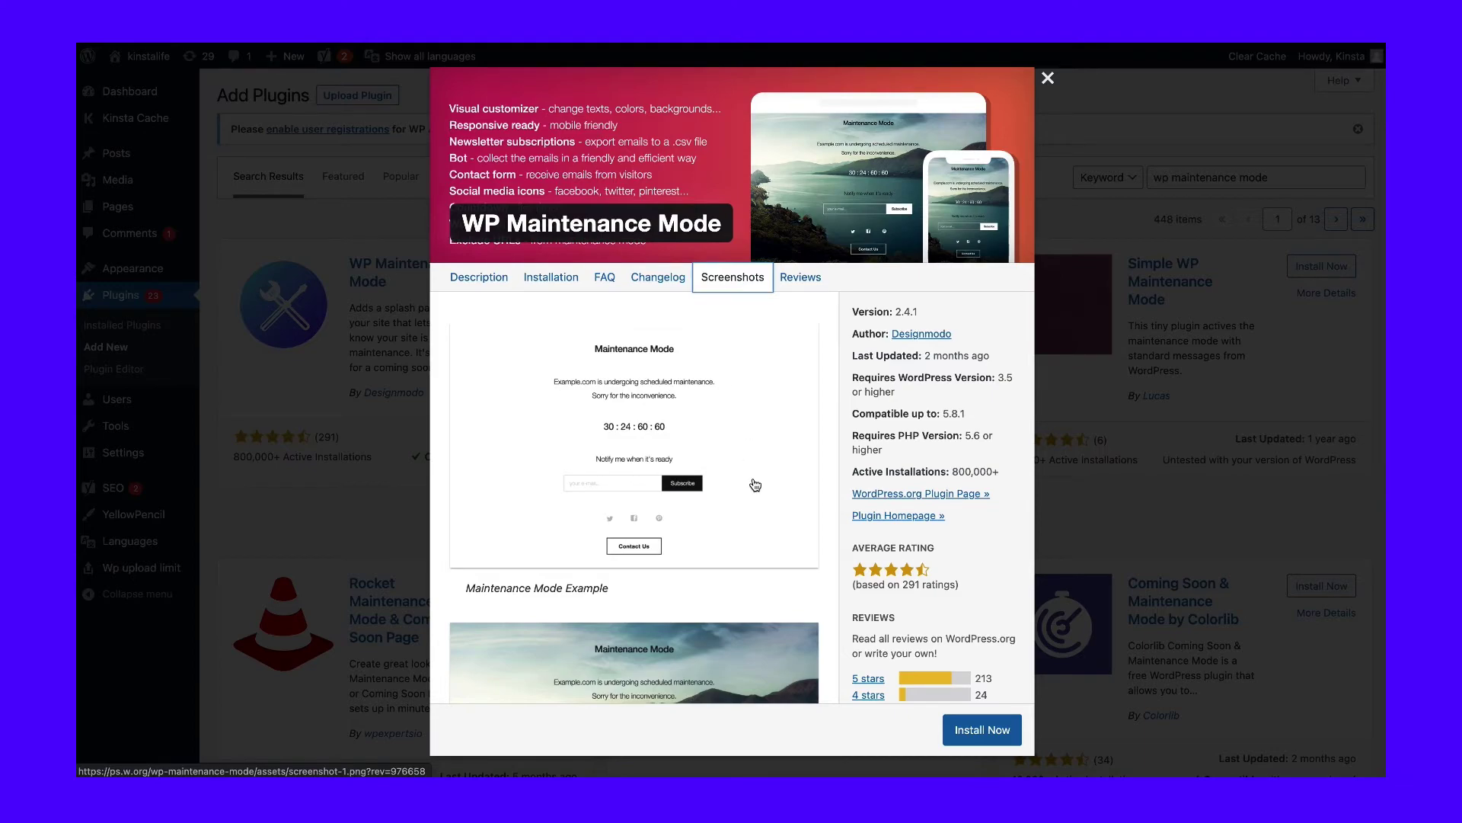
{"action": "scroll", "coordinate": [755, 485], "scroll_direction": "down", "scroll_amount": 5}
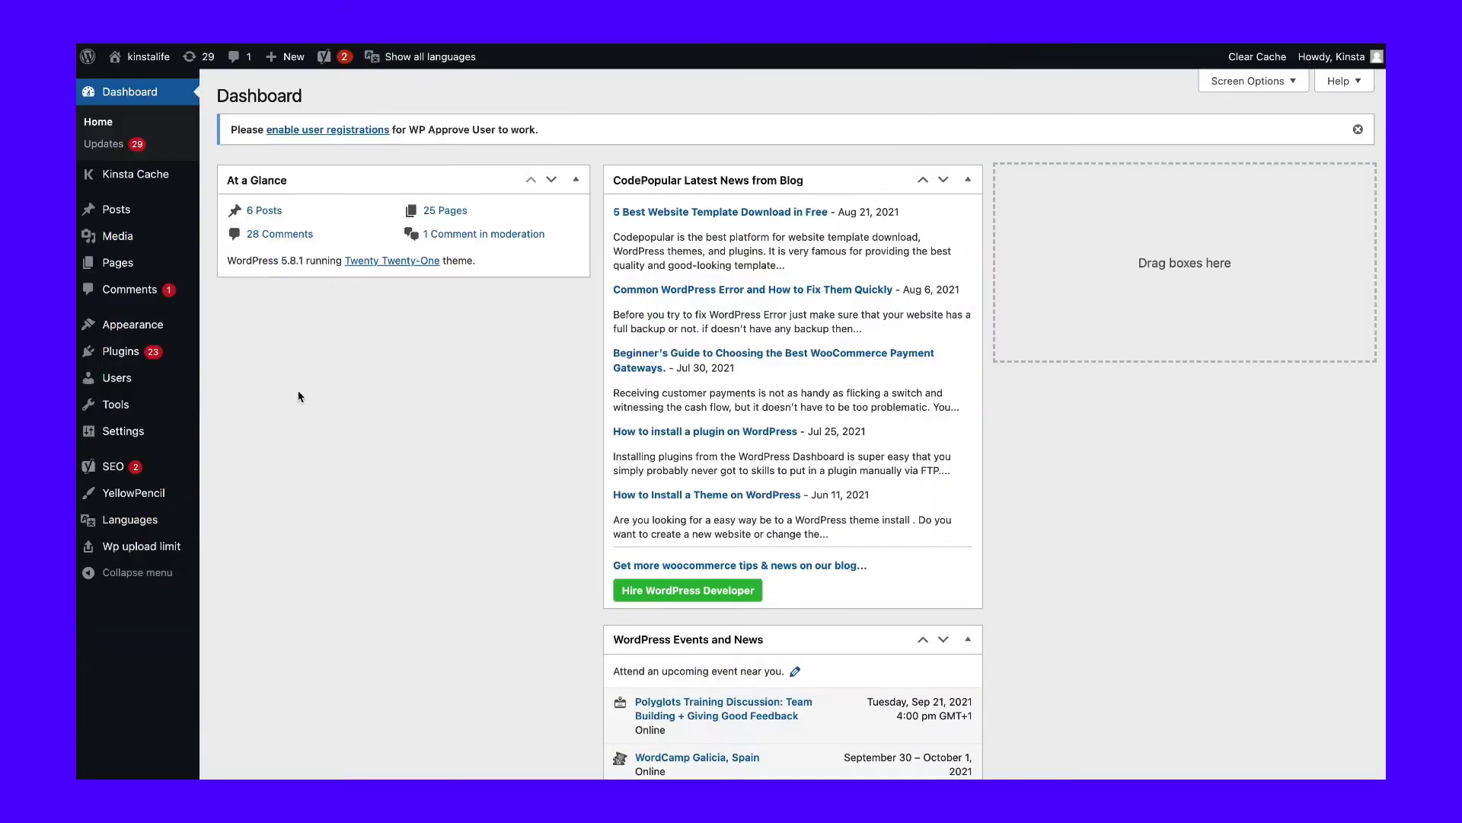
Open the theme customizer and enable Dark Mode support in the Colors & Dark Mode settings.
{"action": "mouse_move", "coordinate": [147, 333]}
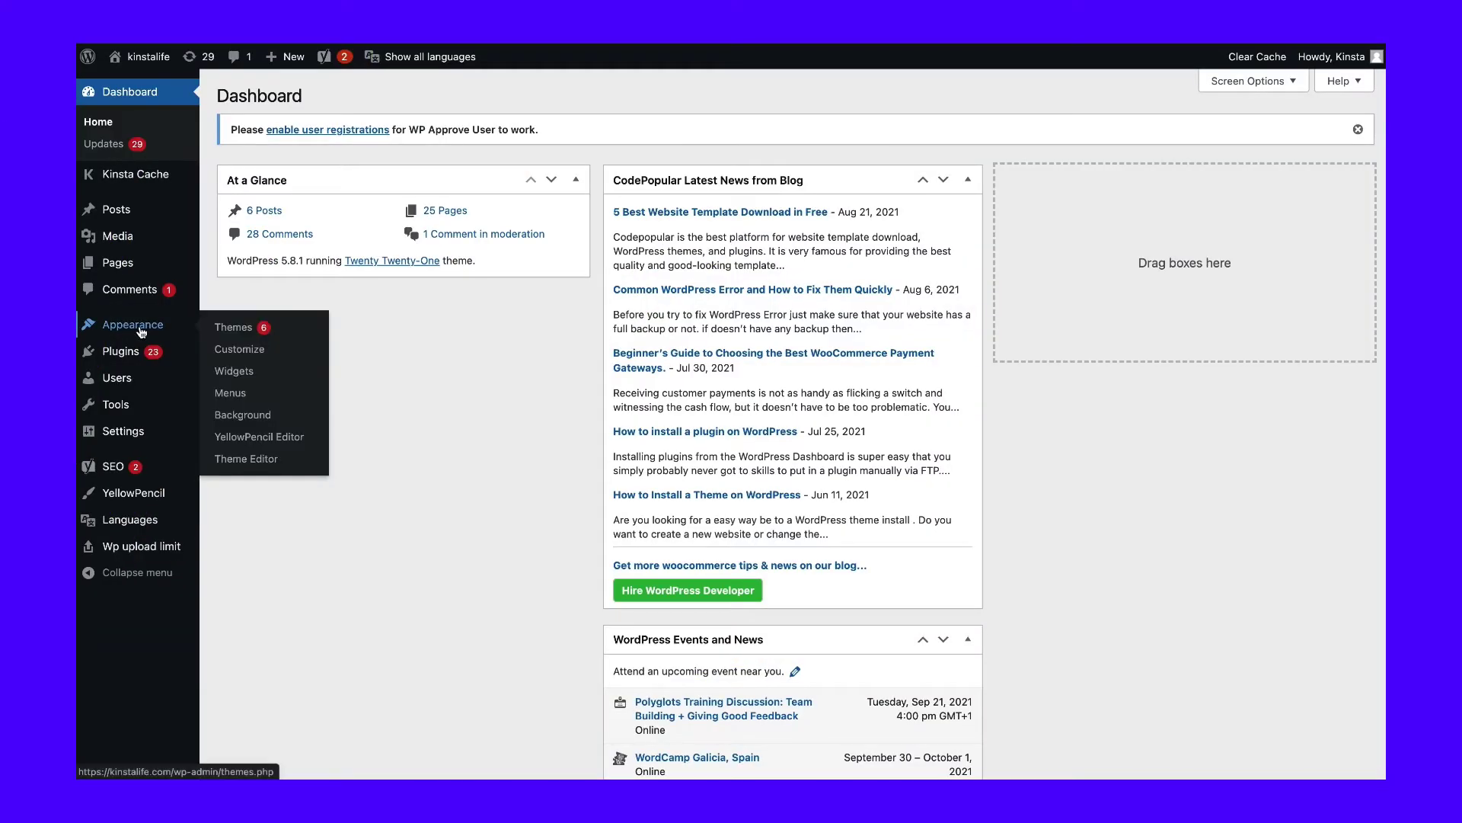
{"action": "left_click", "coordinate": [236, 352]}
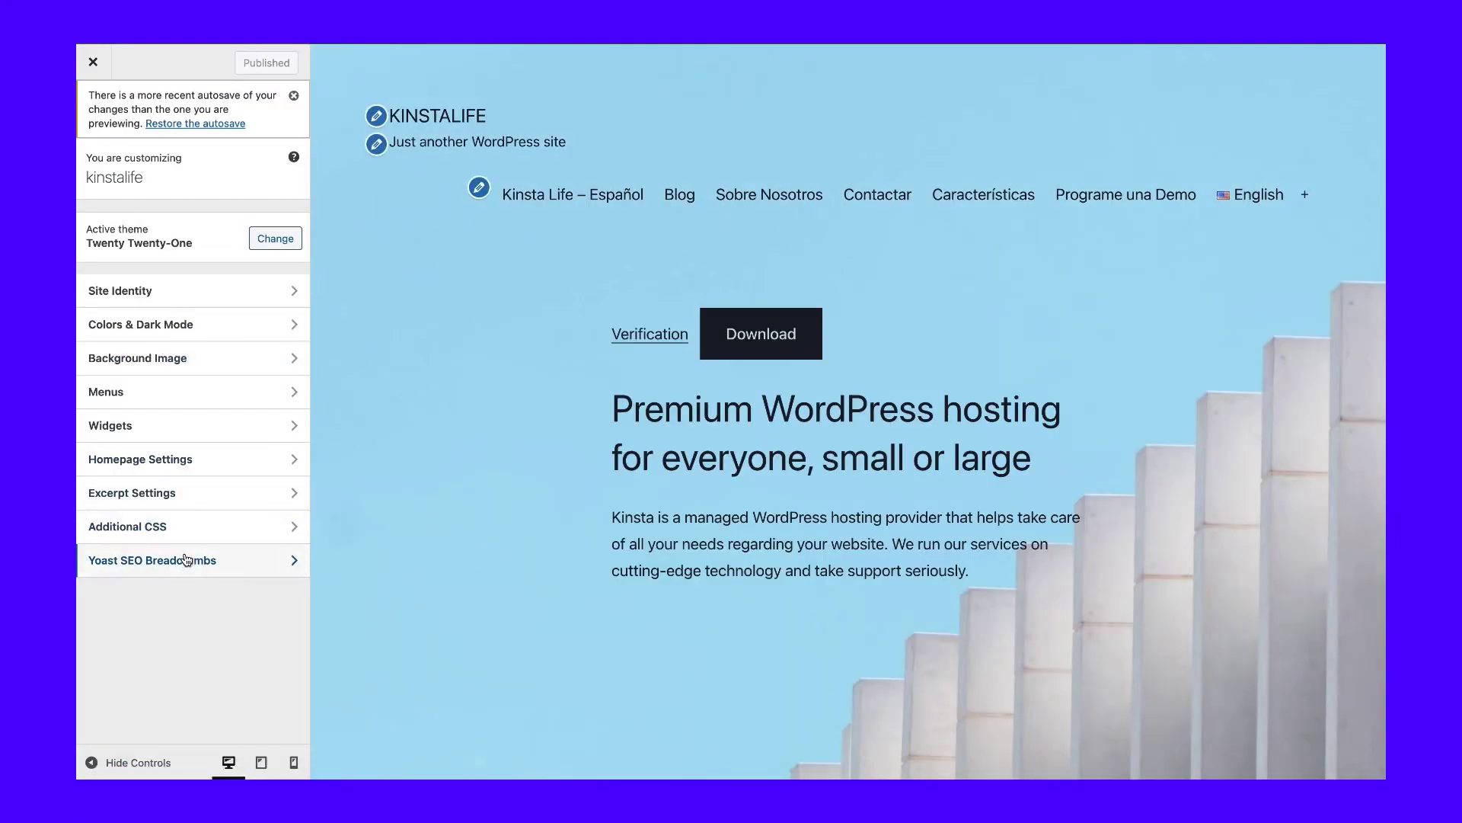
{"action": "left_click", "coordinate": [171, 327]}
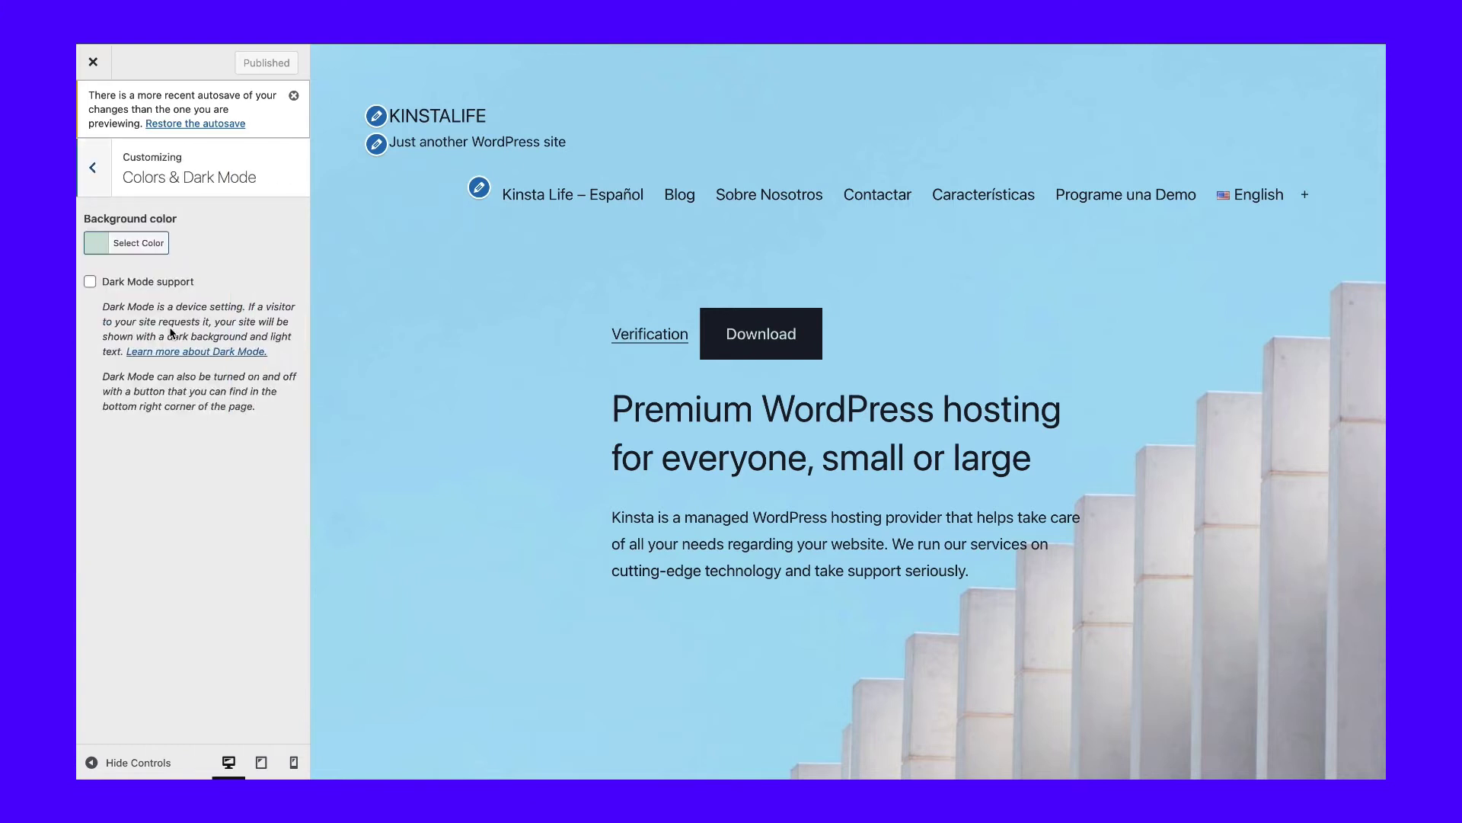
{"action": "left_click", "coordinate": [90, 283]}
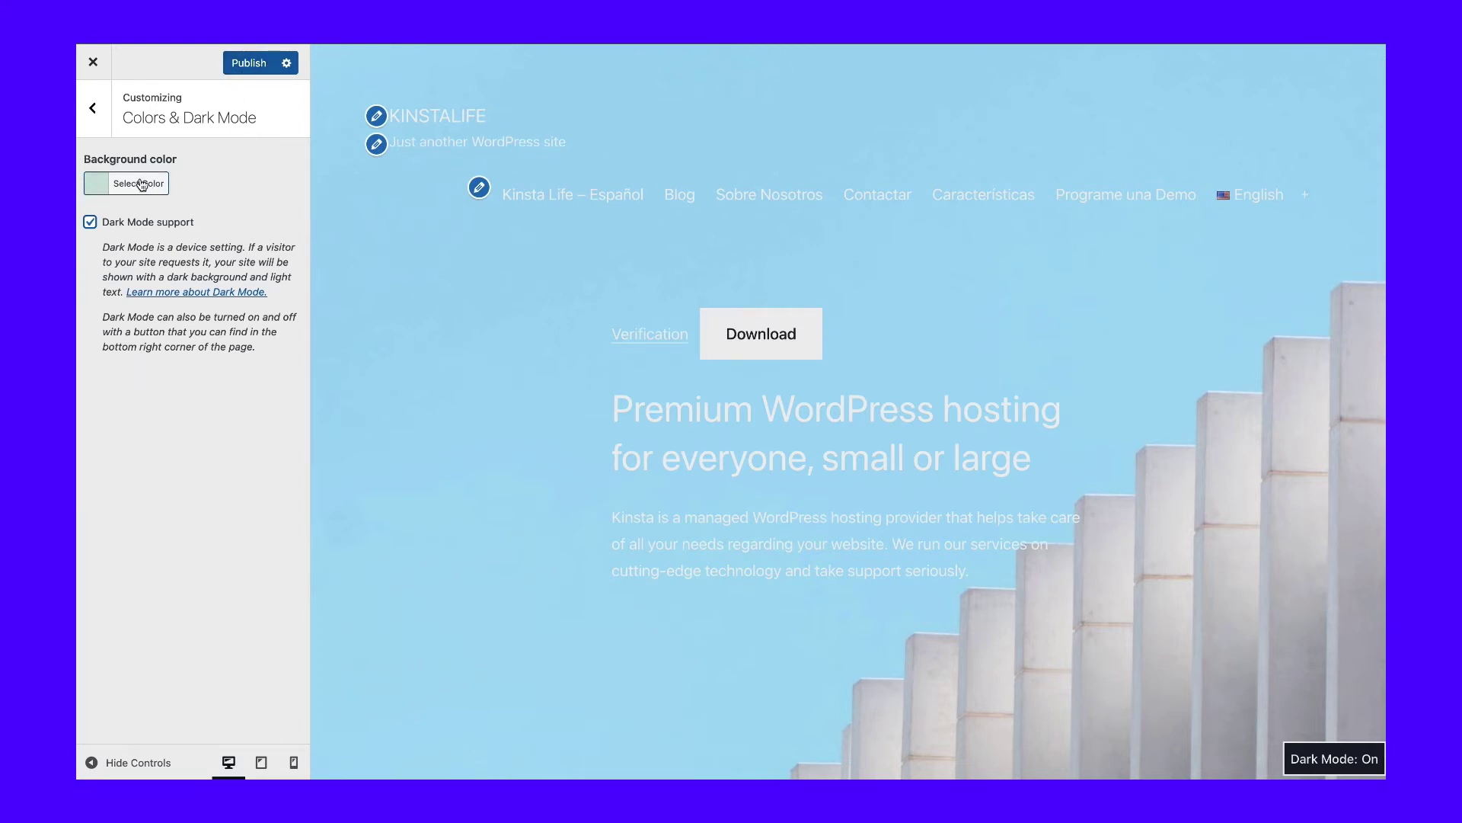
{"action": "left_click", "coordinate": [93, 111]}
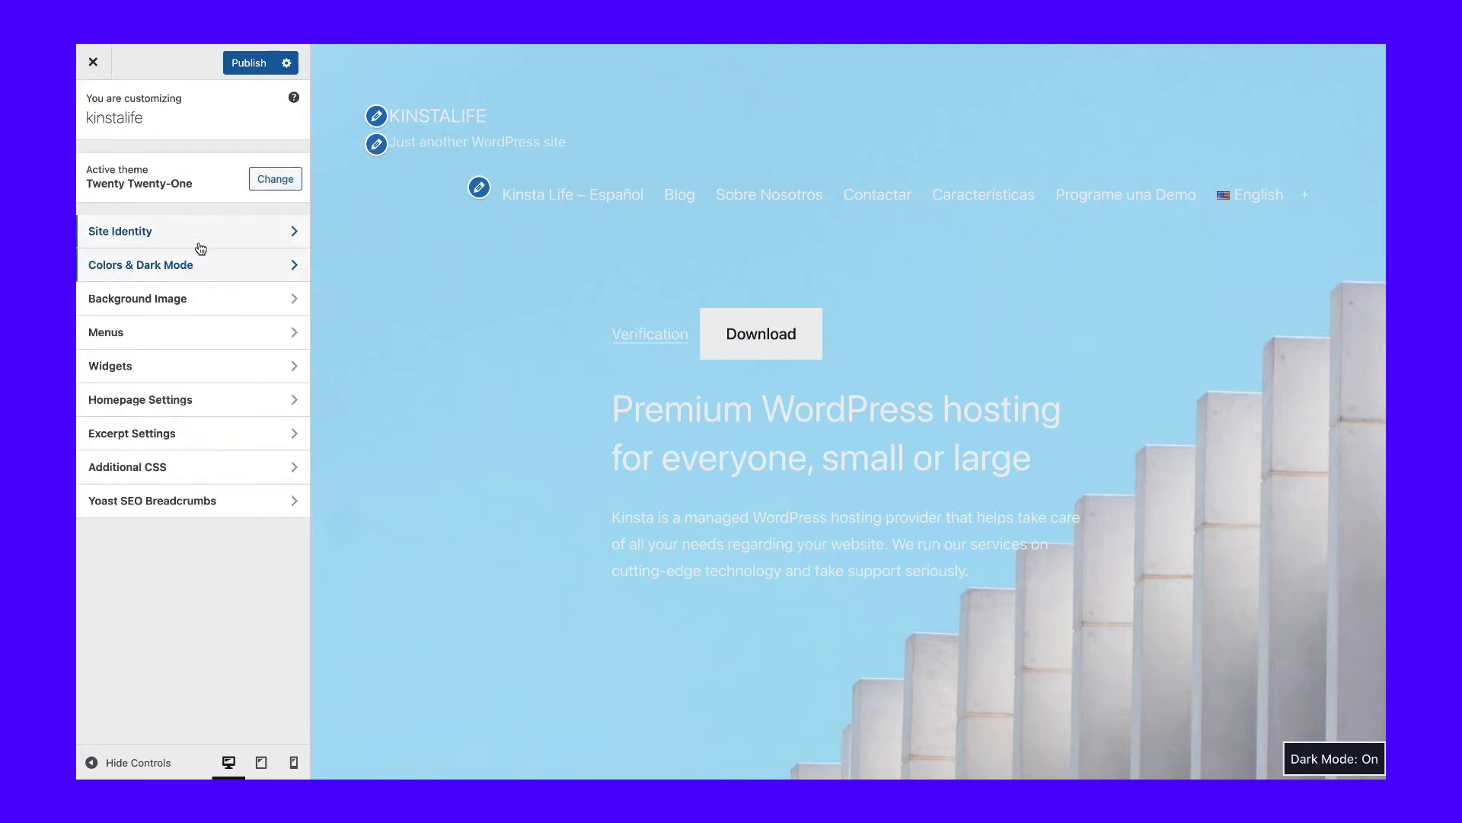
Review the customizer's Background Image settings and open the menu location settings for the site navigation.
{"action": "left_click", "coordinate": [202, 300]}
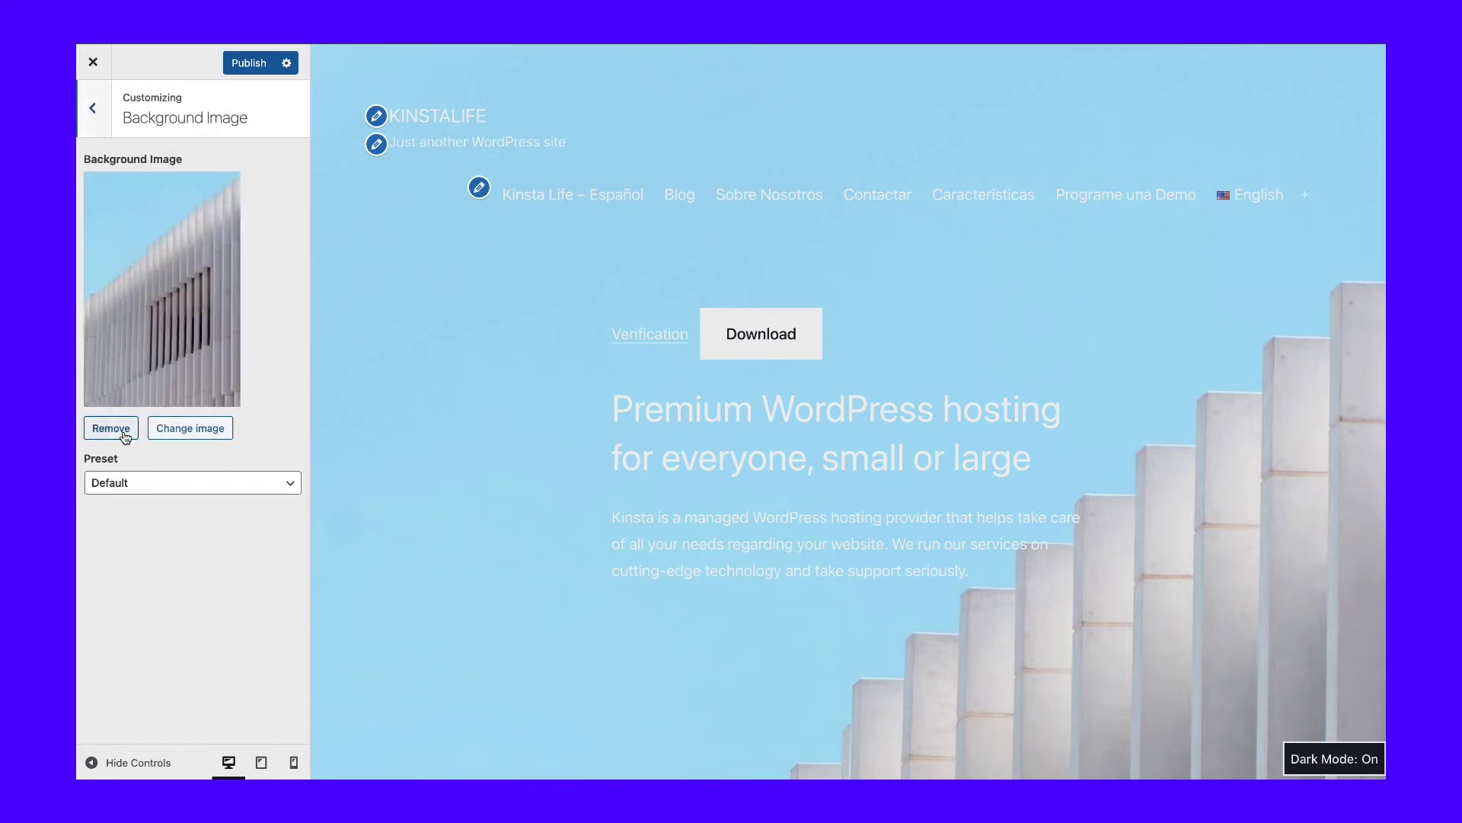
{"action": "left_click", "coordinate": [93, 109]}
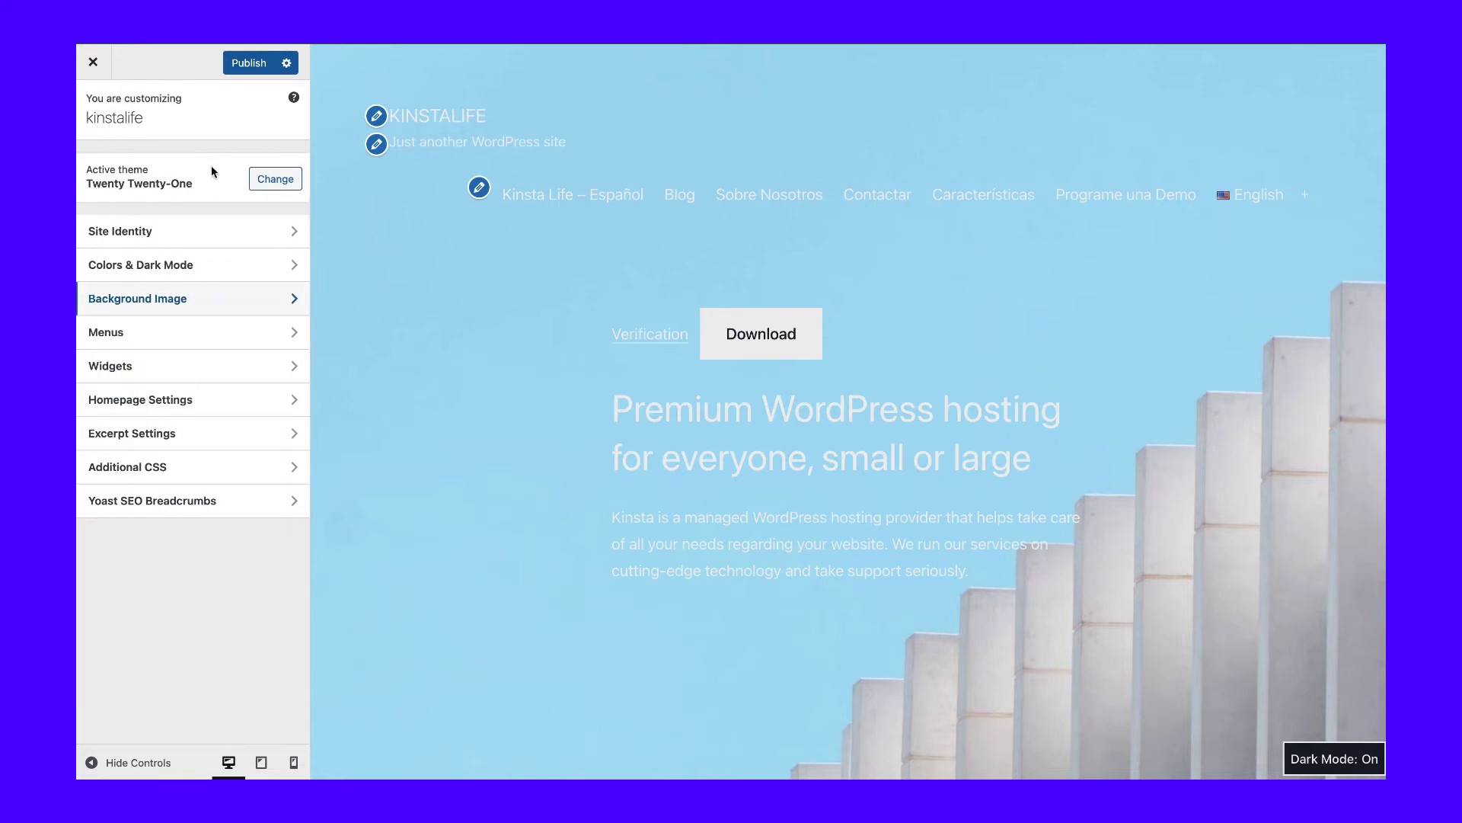
{"action": "left_click", "coordinate": [479, 189]}
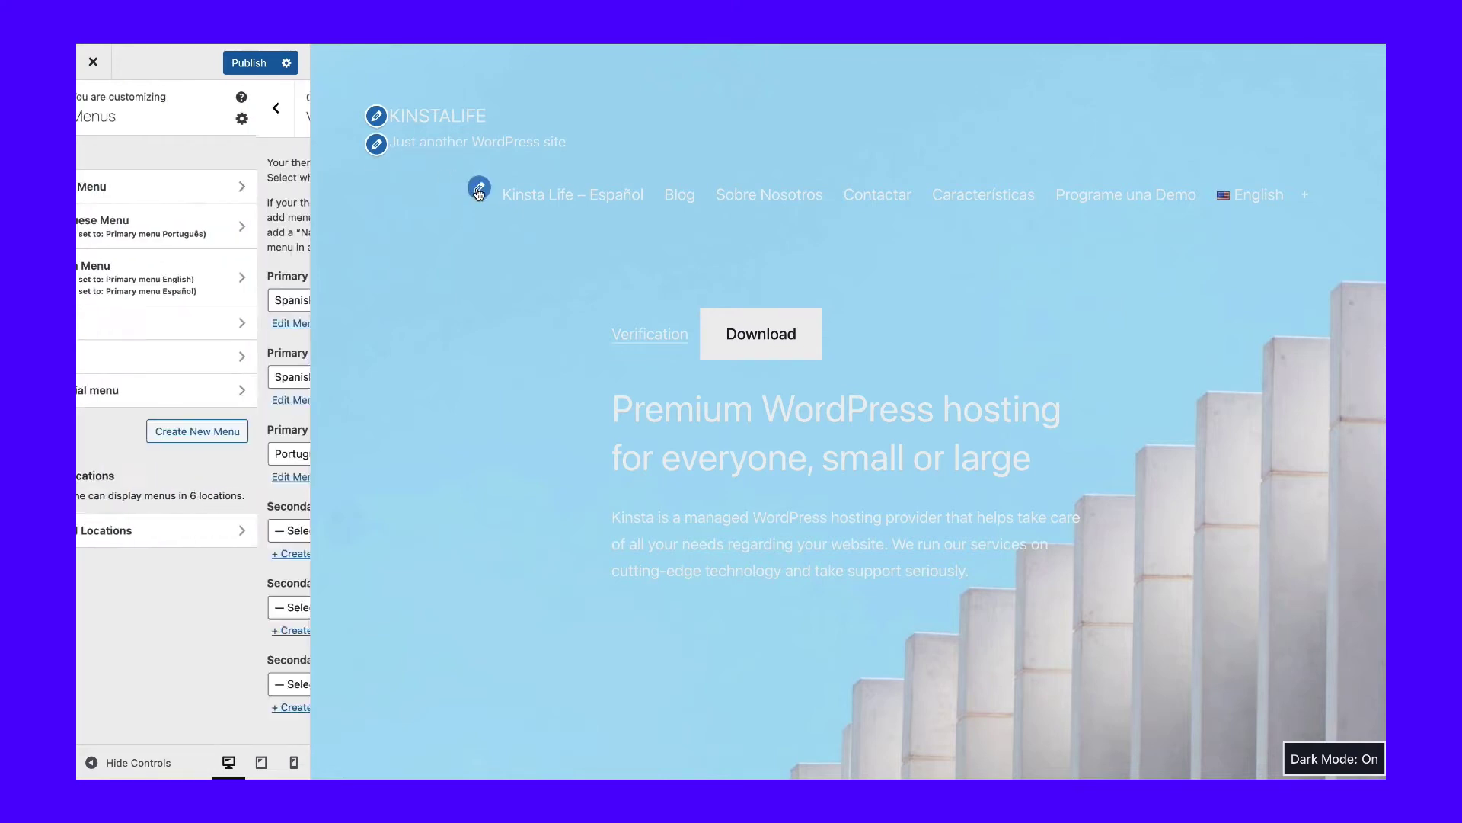
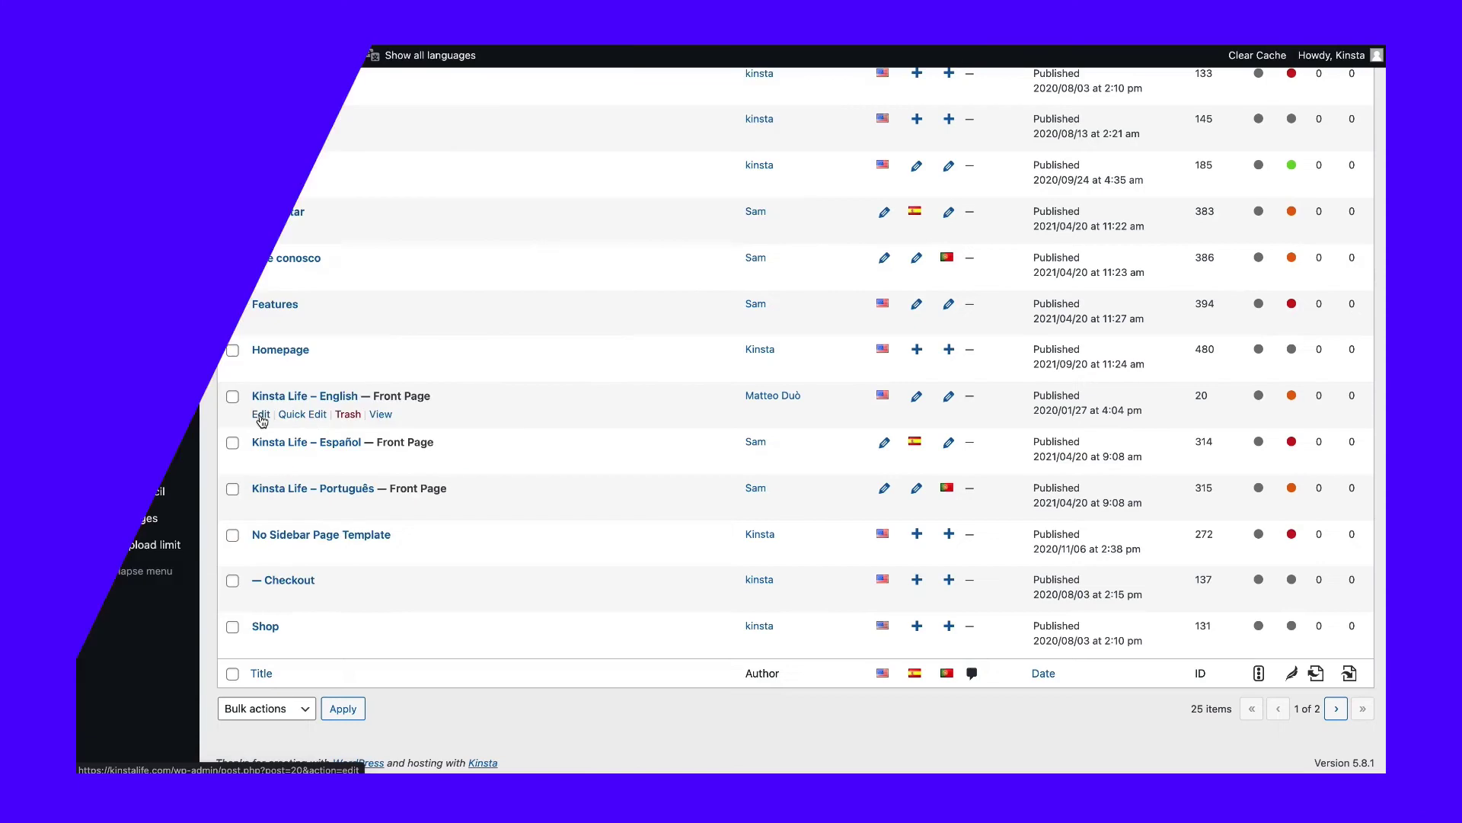
Open the Kinsta Life – English page for editing and add a paragraph reading "Example" below the Kinsta description.
{"action": "left_click", "coordinate": [261, 416]}
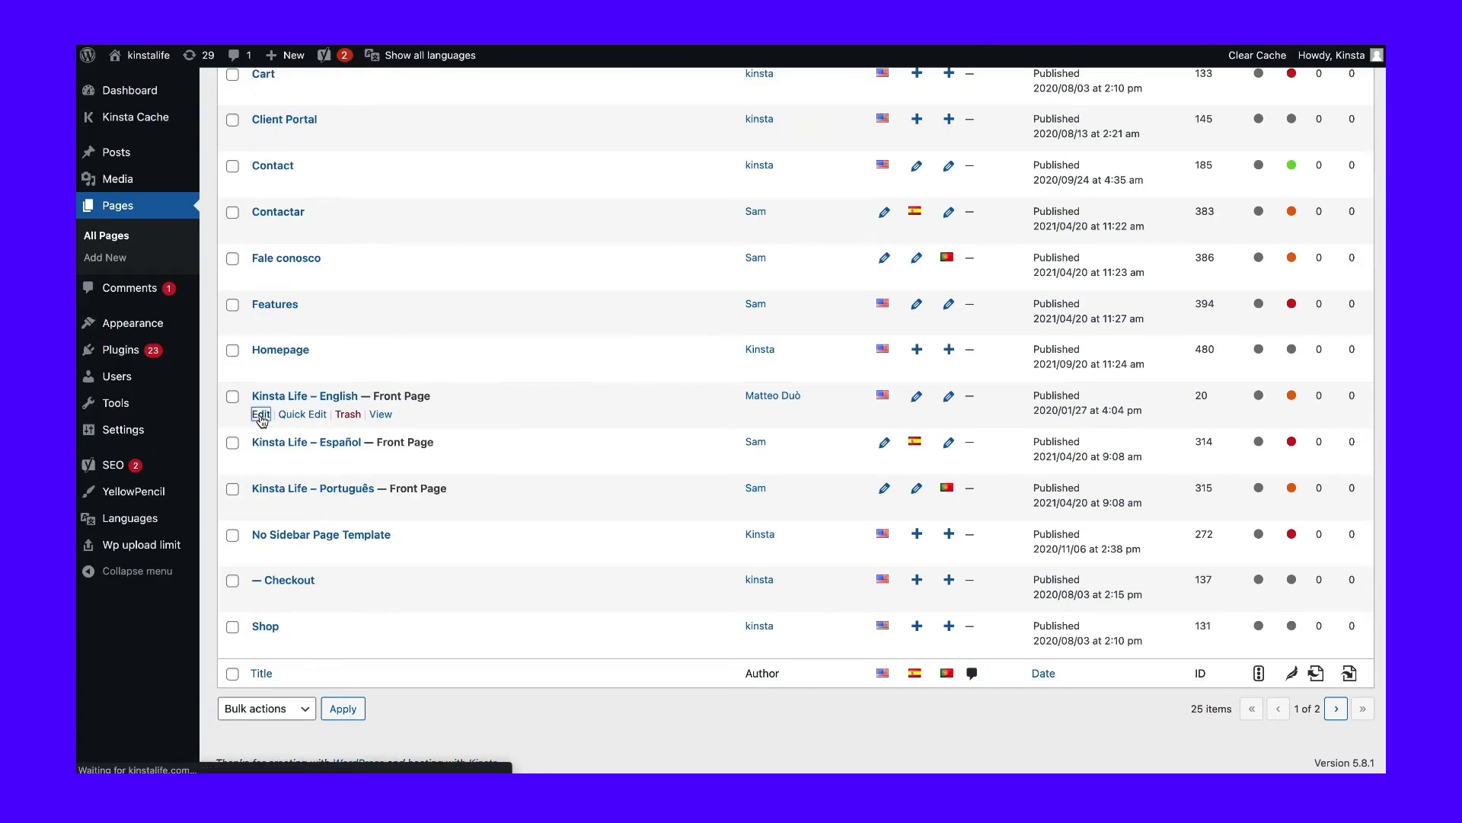
{"action": "scroll", "coordinate": [907, 510], "scroll_direction": "down", "scroll_amount": 3}
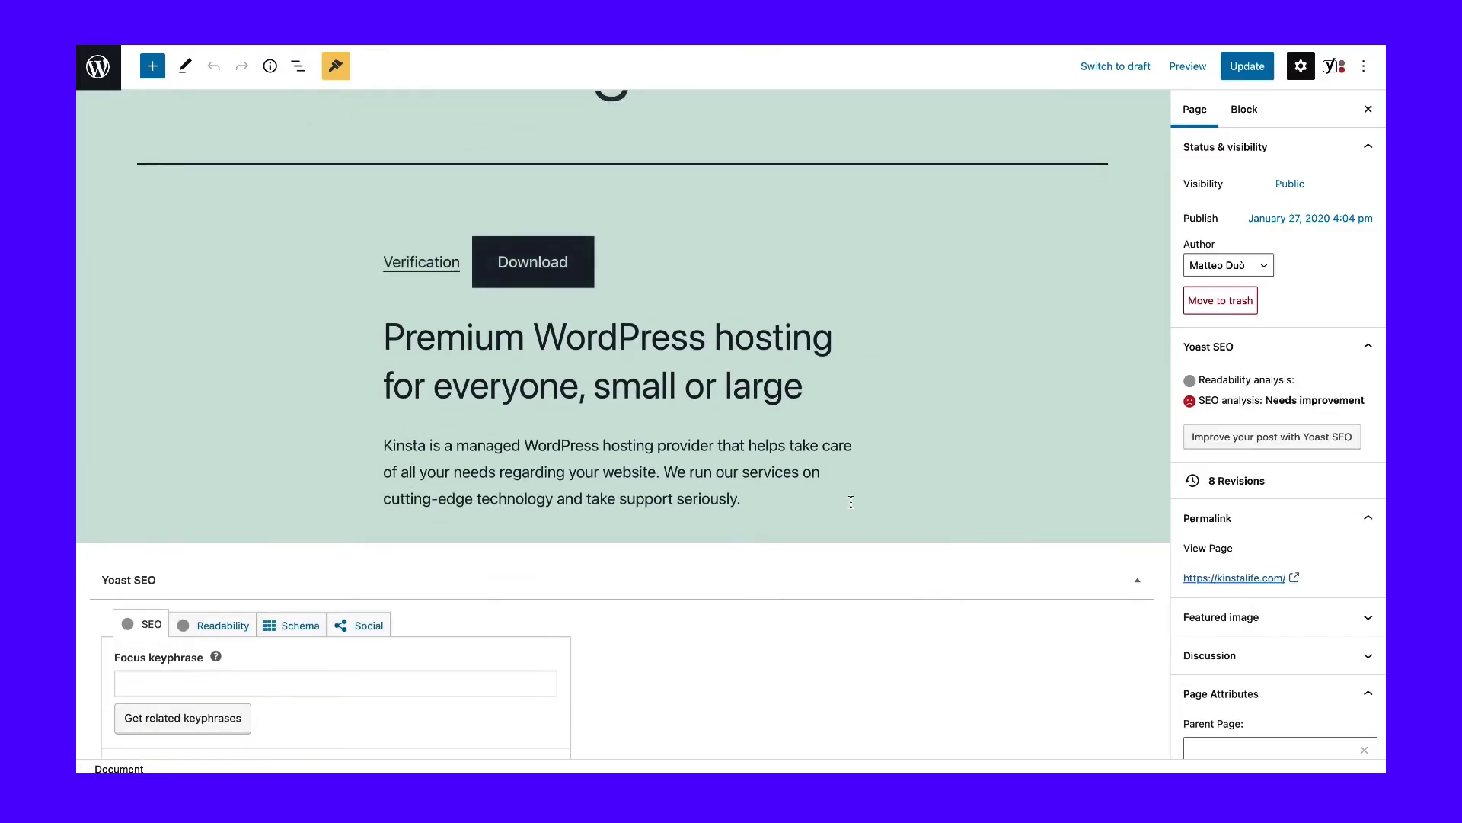
{"action": "left_click", "coordinate": [790, 495]}
{"action": "key", "text": "Return"}
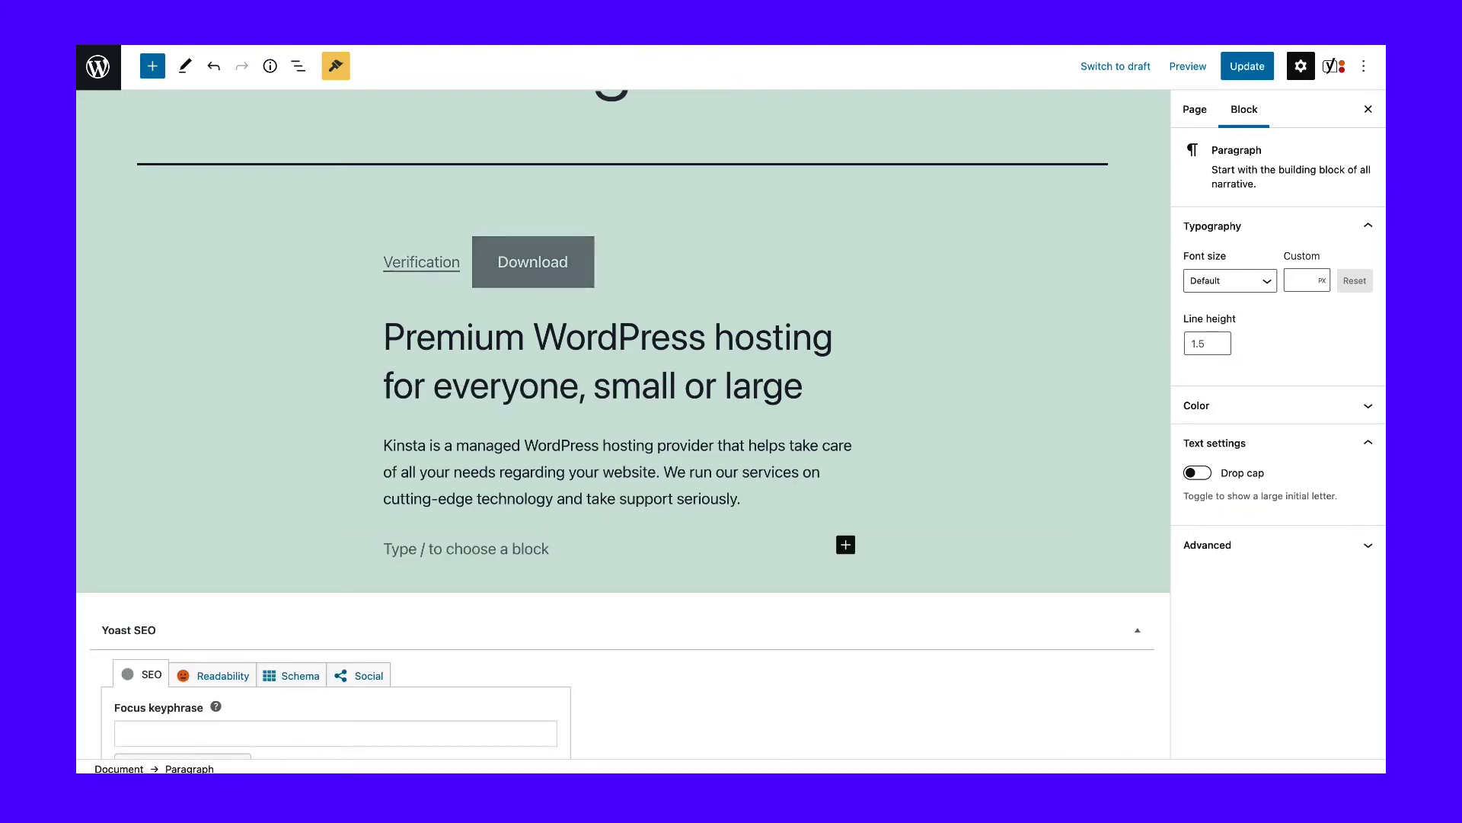
{"action": "type", "text": "Example"}
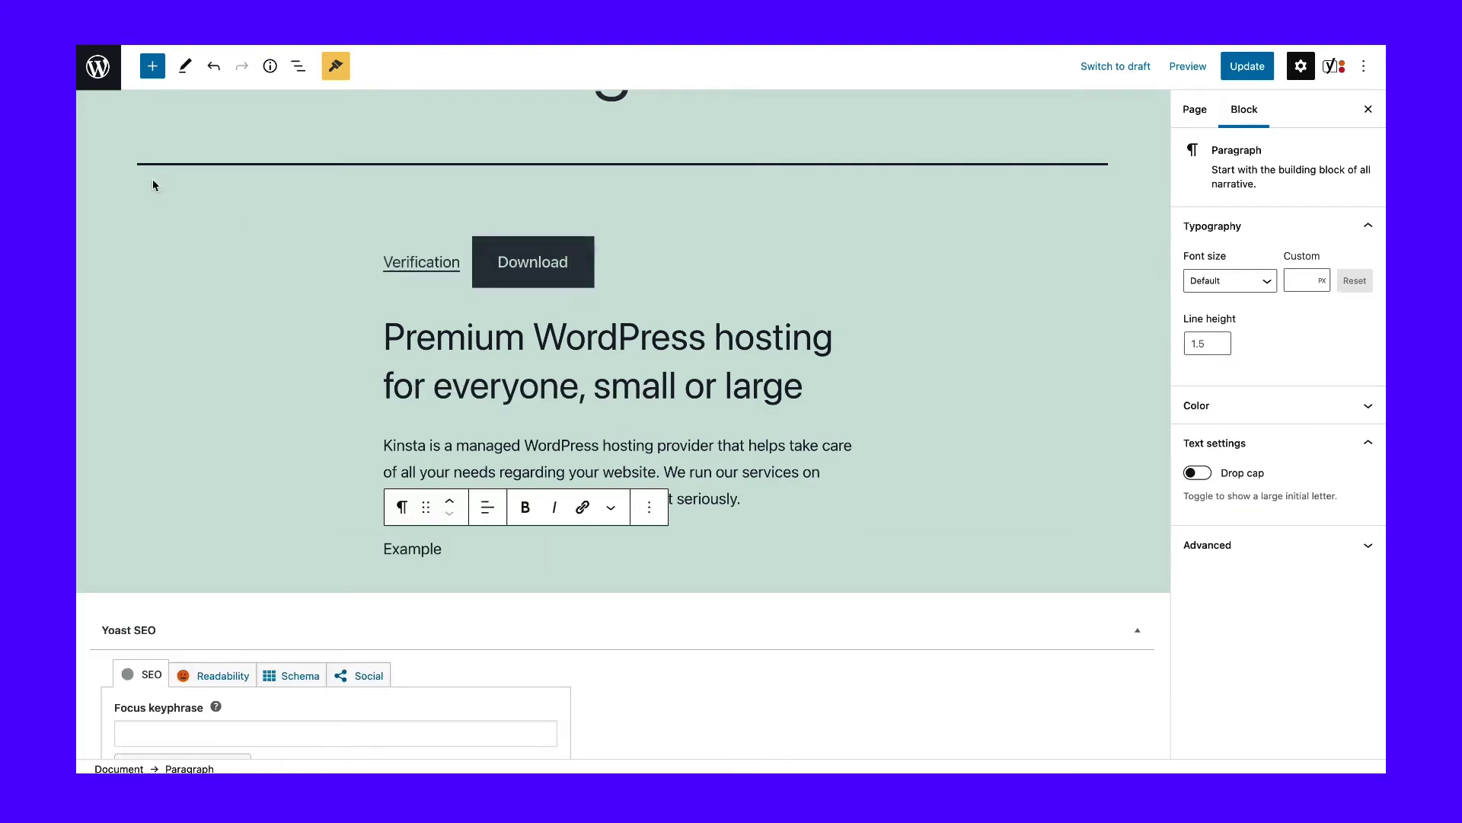
Insert a new Paragraph block below "Example" with the text "Another example".
{"action": "left_click", "coordinate": [152, 67]}
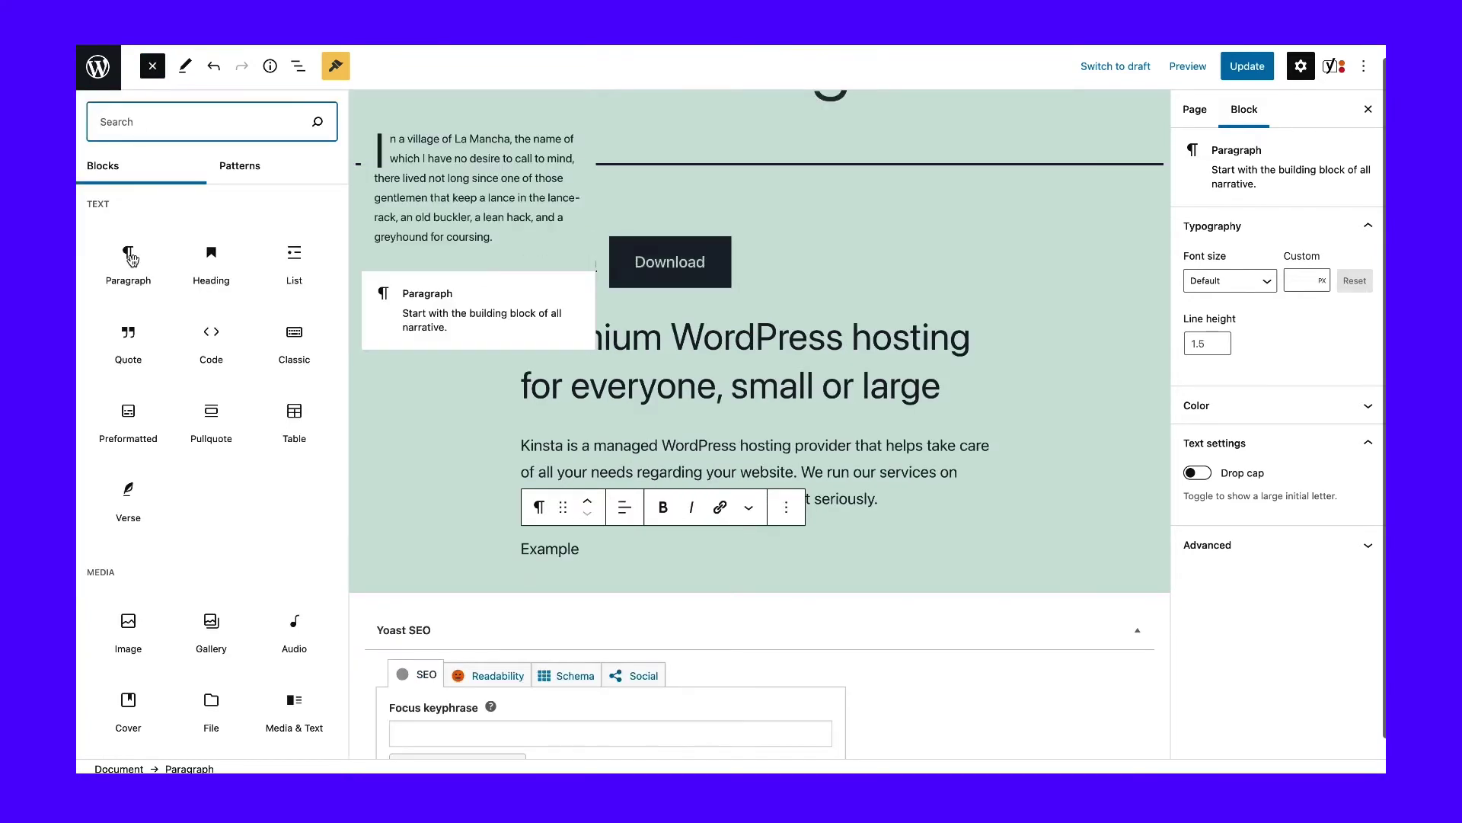
{"action": "left_click", "coordinate": [144, 274]}
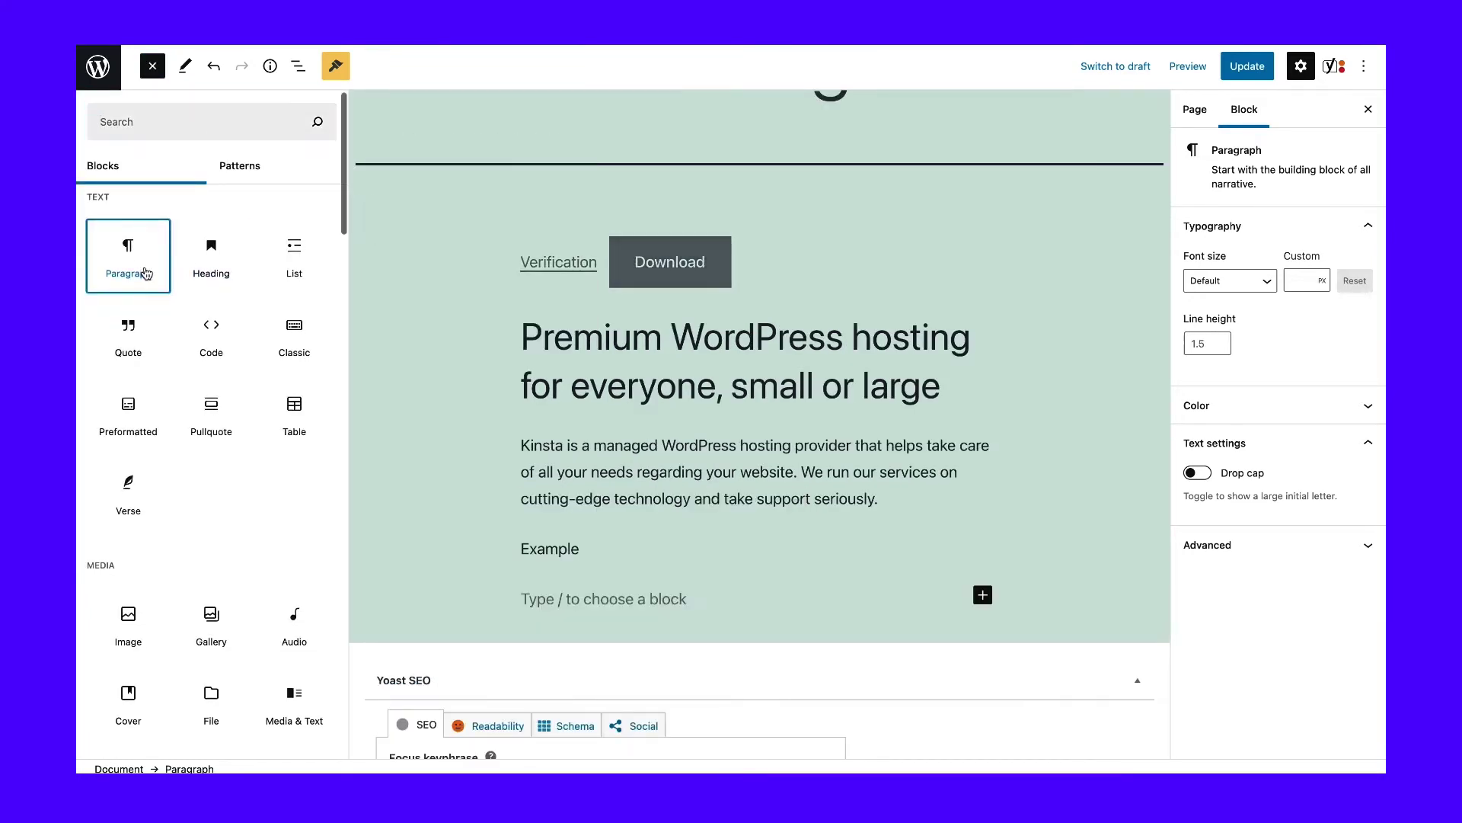
{"action": "left_click", "coordinate": [581, 596]}
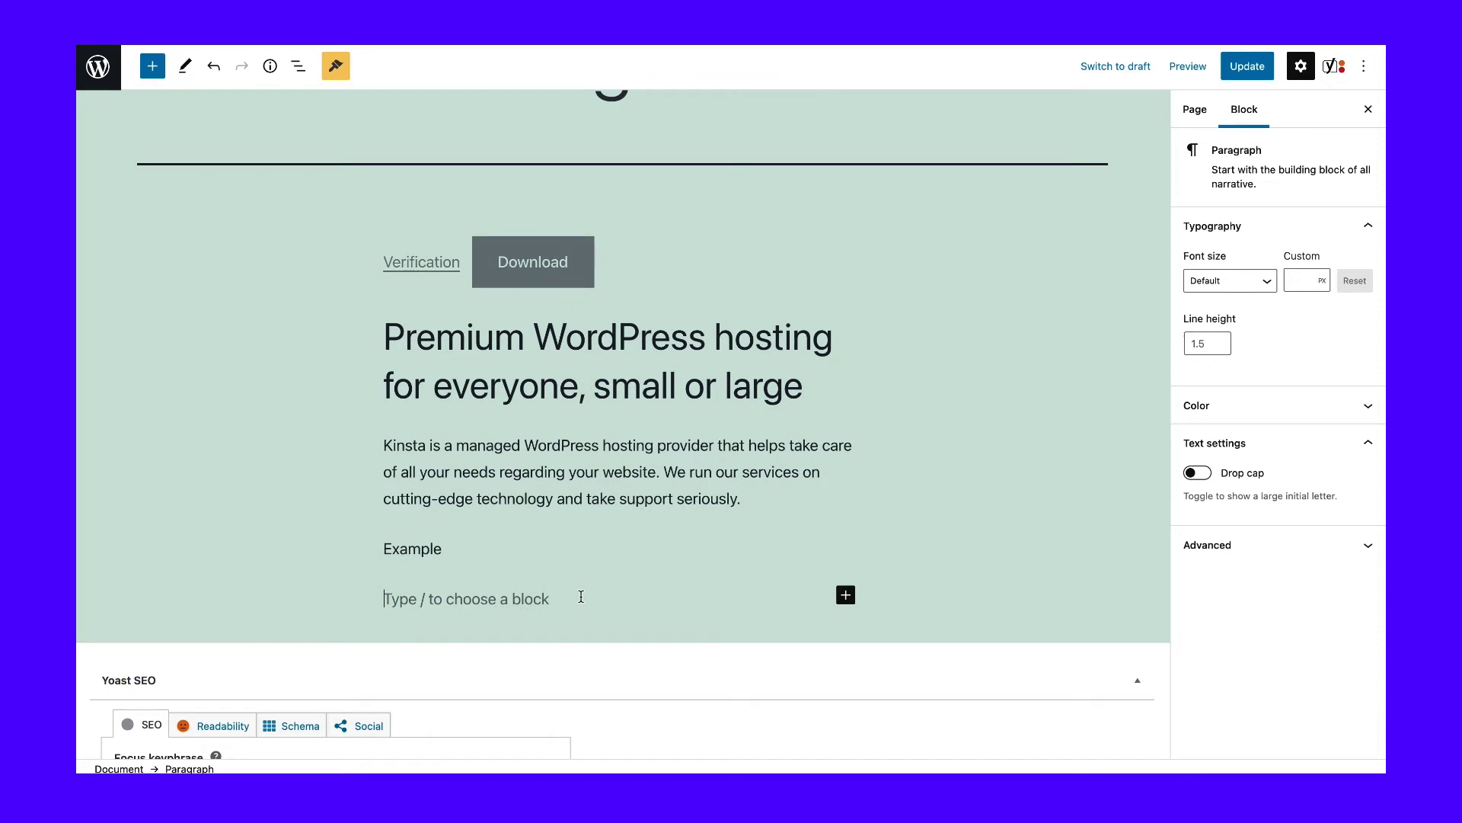
{"action": "type", "text": "Another example"}
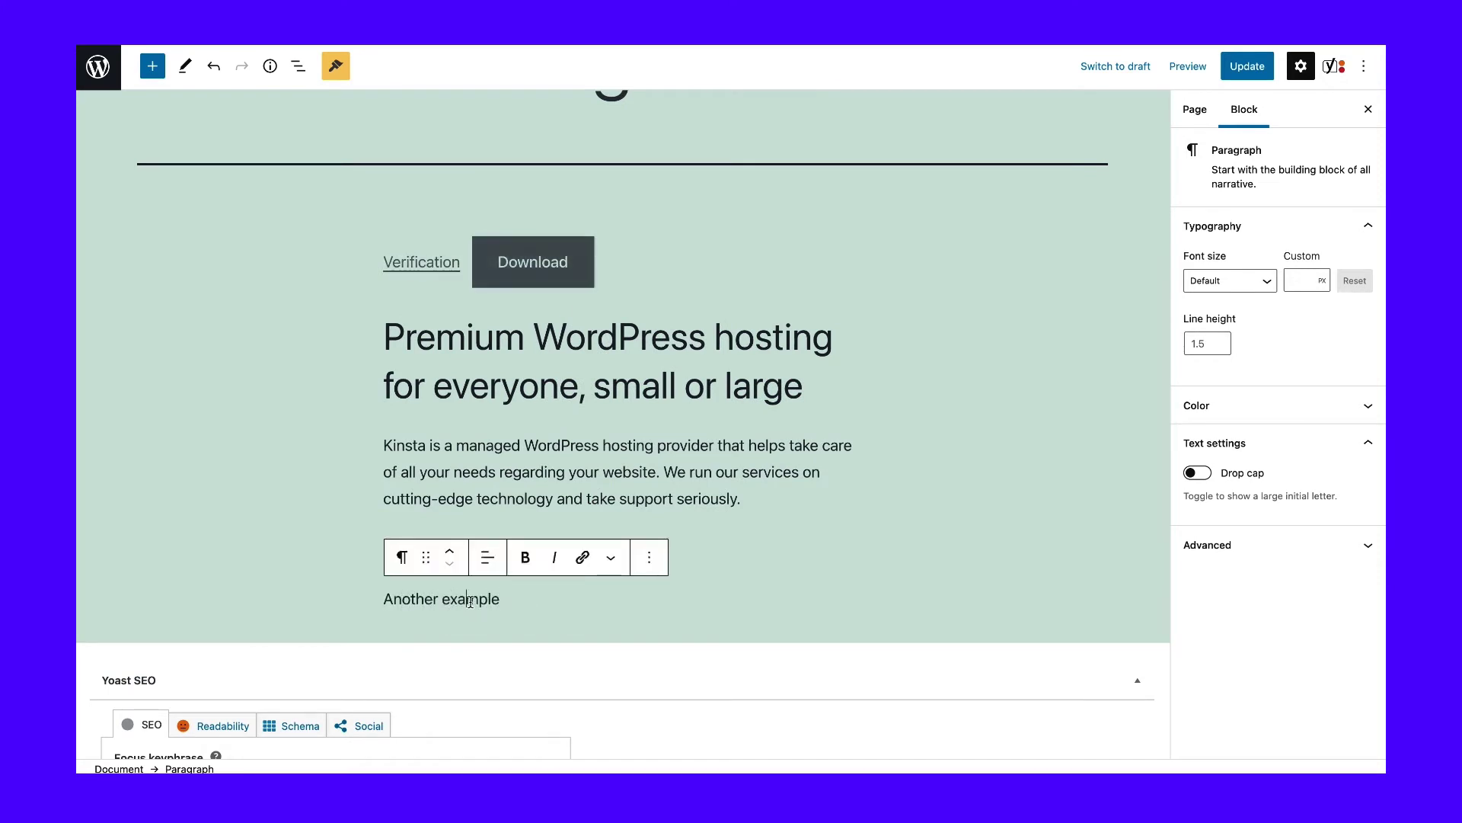
Make the word "example" bold in the "Another example" paragraph.
{"action": "triple_click", "coordinate": [479, 602]}
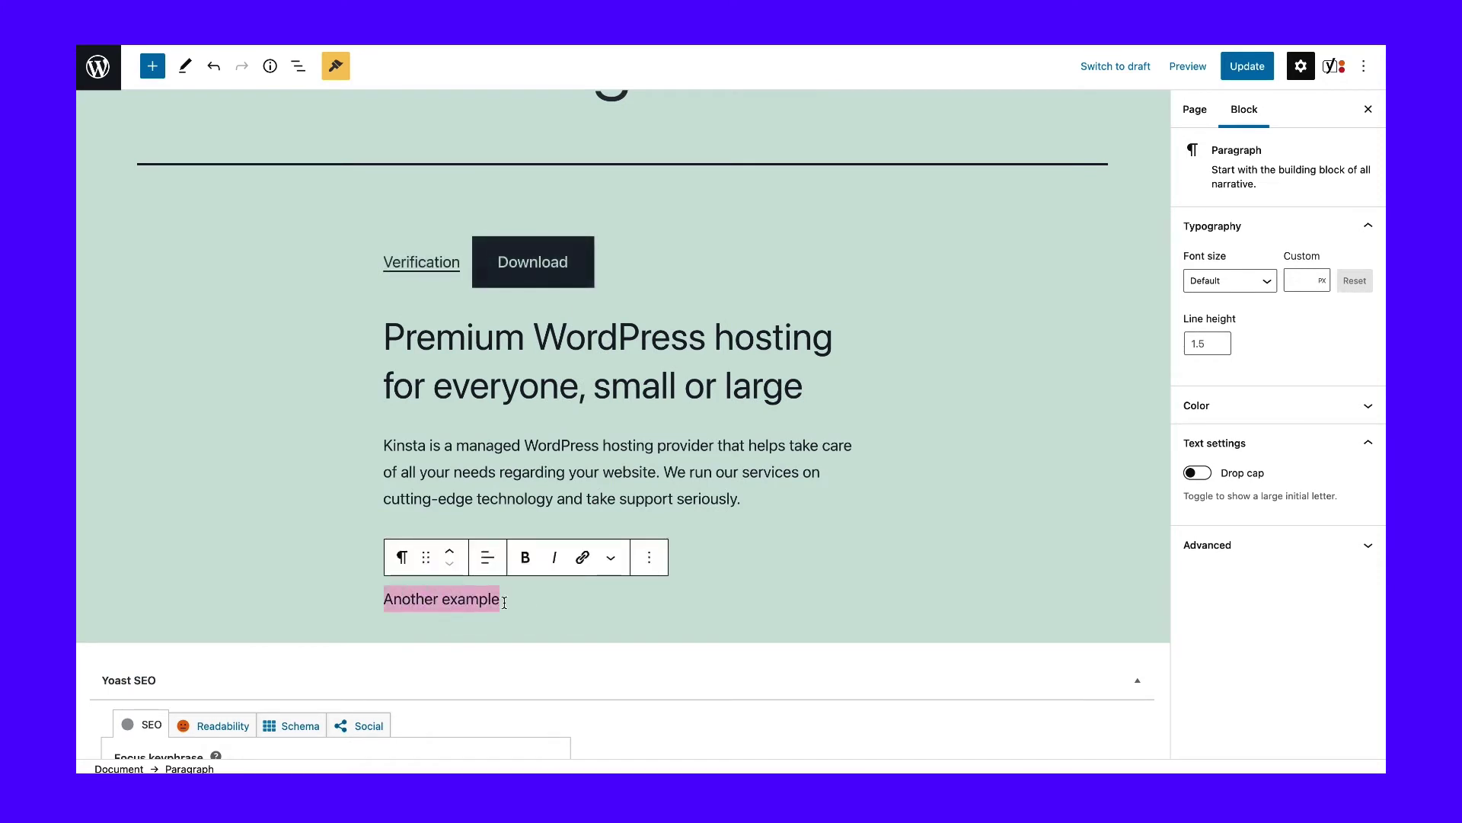
{"action": "left_click", "coordinate": [528, 602]}
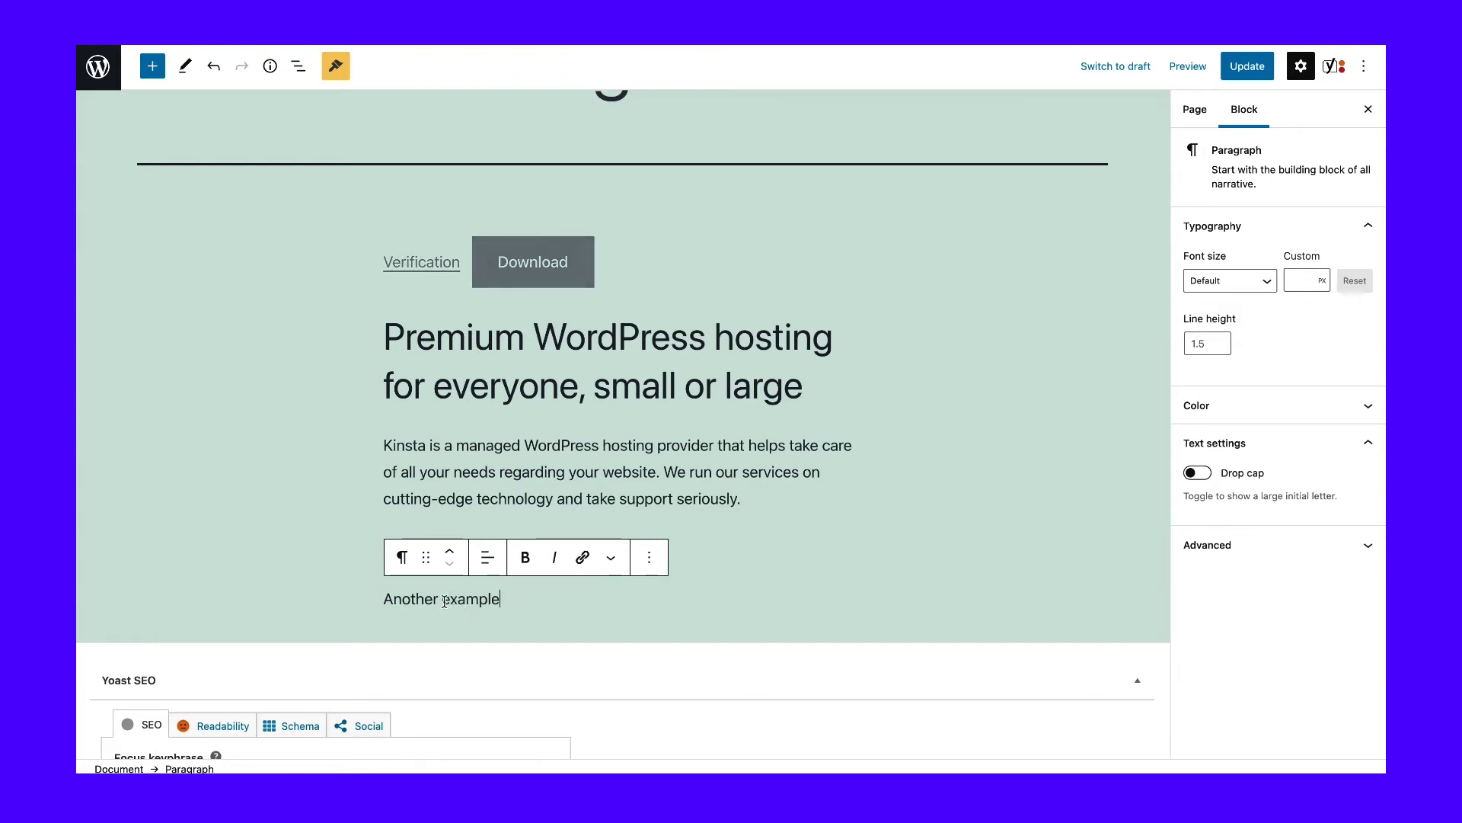
{"action": "left_click_drag", "start_coordinate": [453, 603], "coordinate": [498, 602]}
{"action": "left_click", "coordinate": [523, 562]}
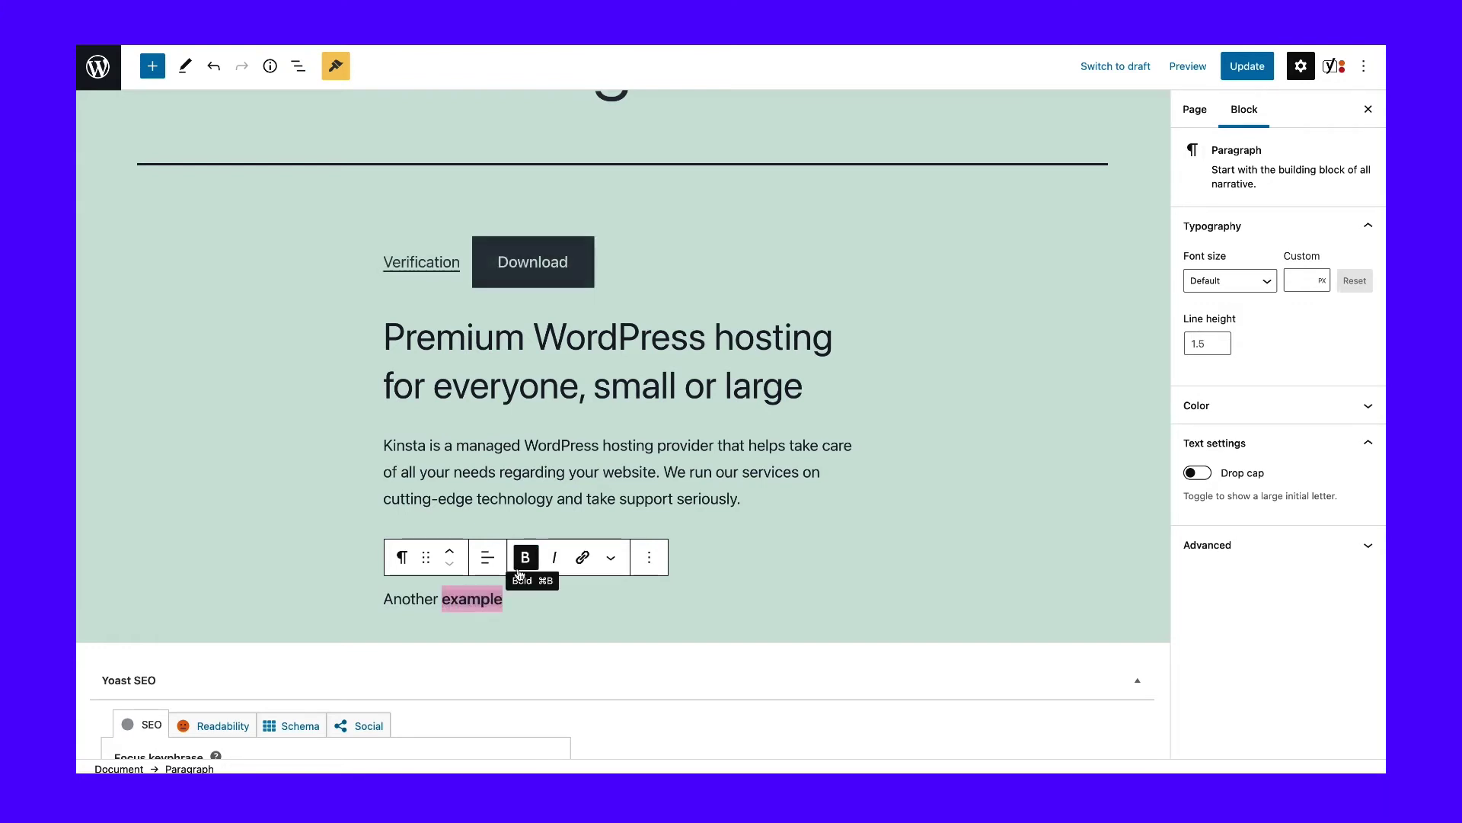
{"action": "left_click", "coordinate": [509, 602]}
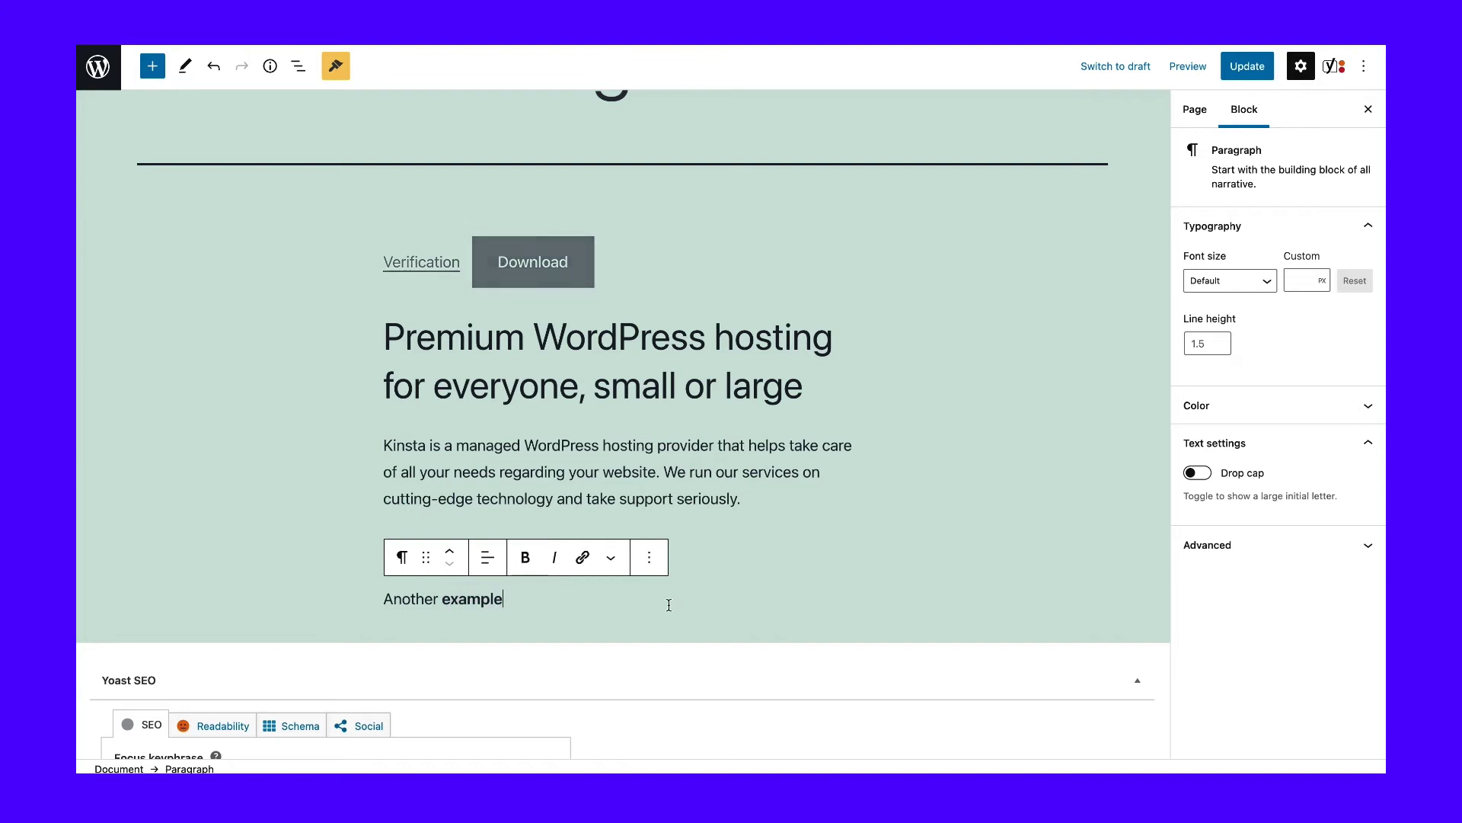
Turn on the drop cap for the "Another example" paragraph.
{"action": "left_click", "coordinate": [1237, 449]}
{"action": "left_click", "coordinate": [1238, 451]}
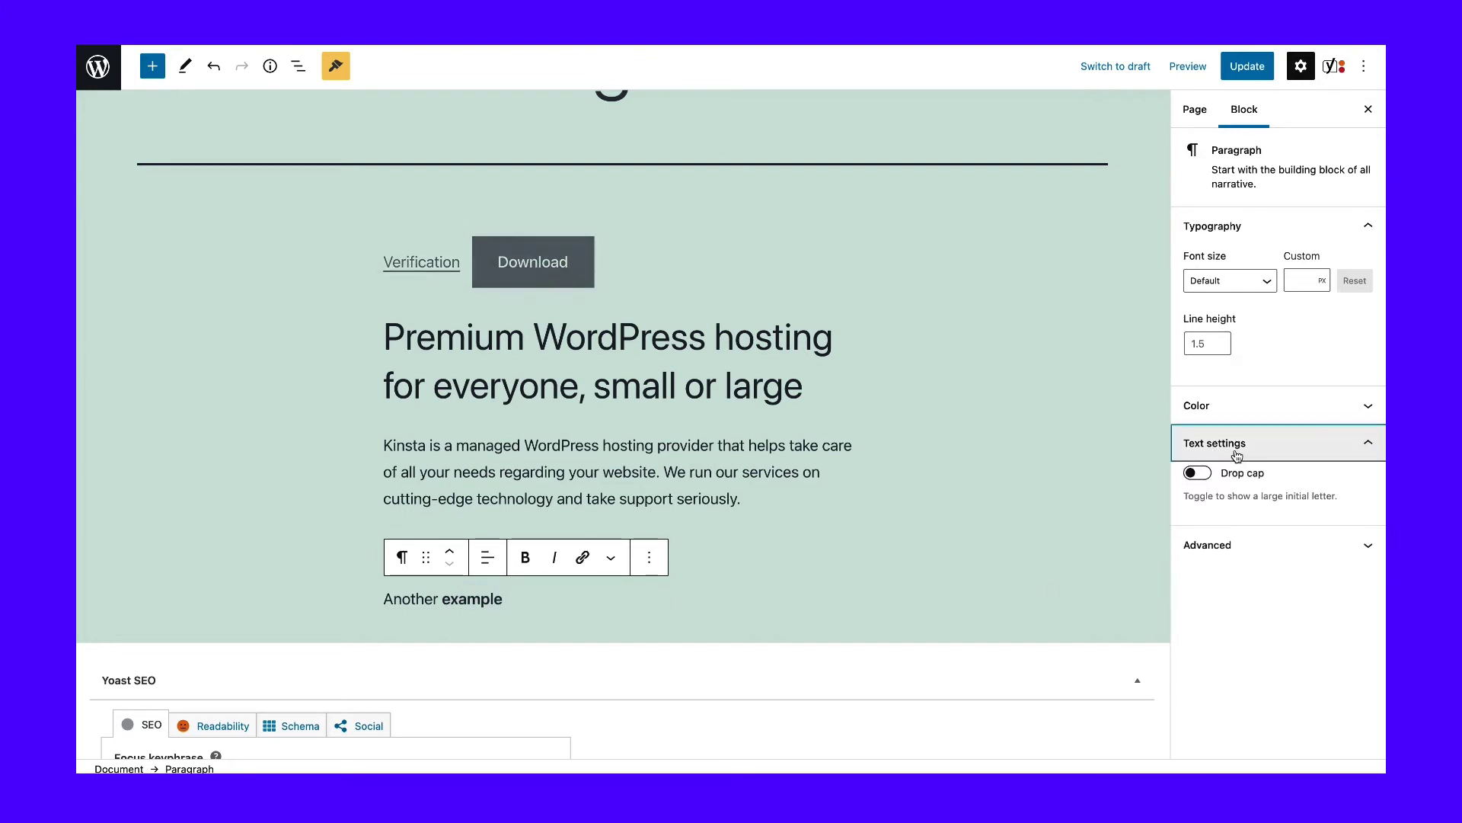
{"action": "left_click", "coordinate": [1199, 479]}
{"action": "scroll", "coordinate": [533, 552], "scroll_direction": "down", "scroll_amount": 1}
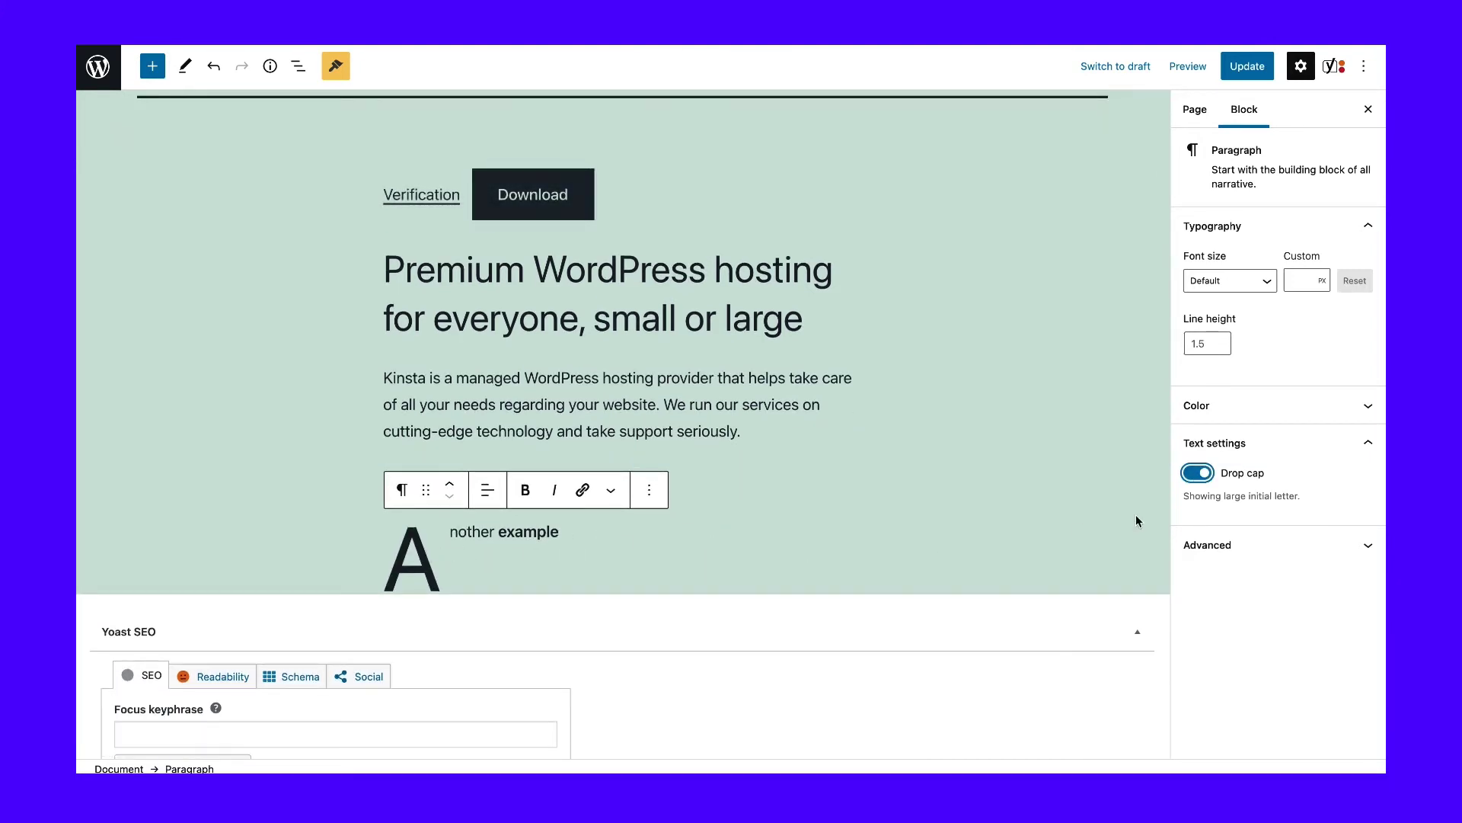
Examine the paragraph's text, background and link color options and open the custom text color picker.
{"action": "left_click", "coordinate": [1264, 406]}
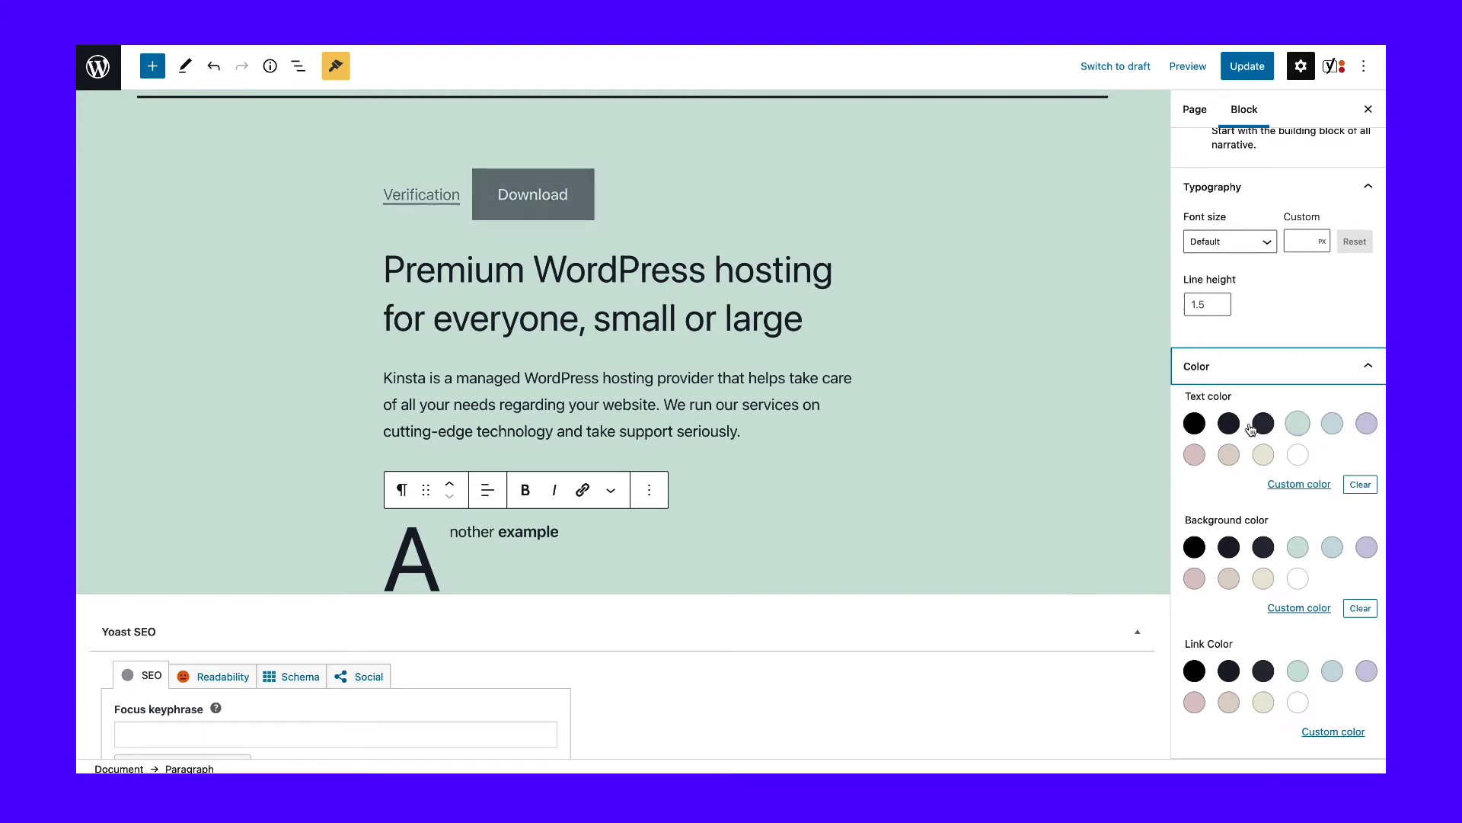
{"action": "scroll", "coordinate": [1205, 559], "scroll_direction": "down", "scroll_amount": 2}
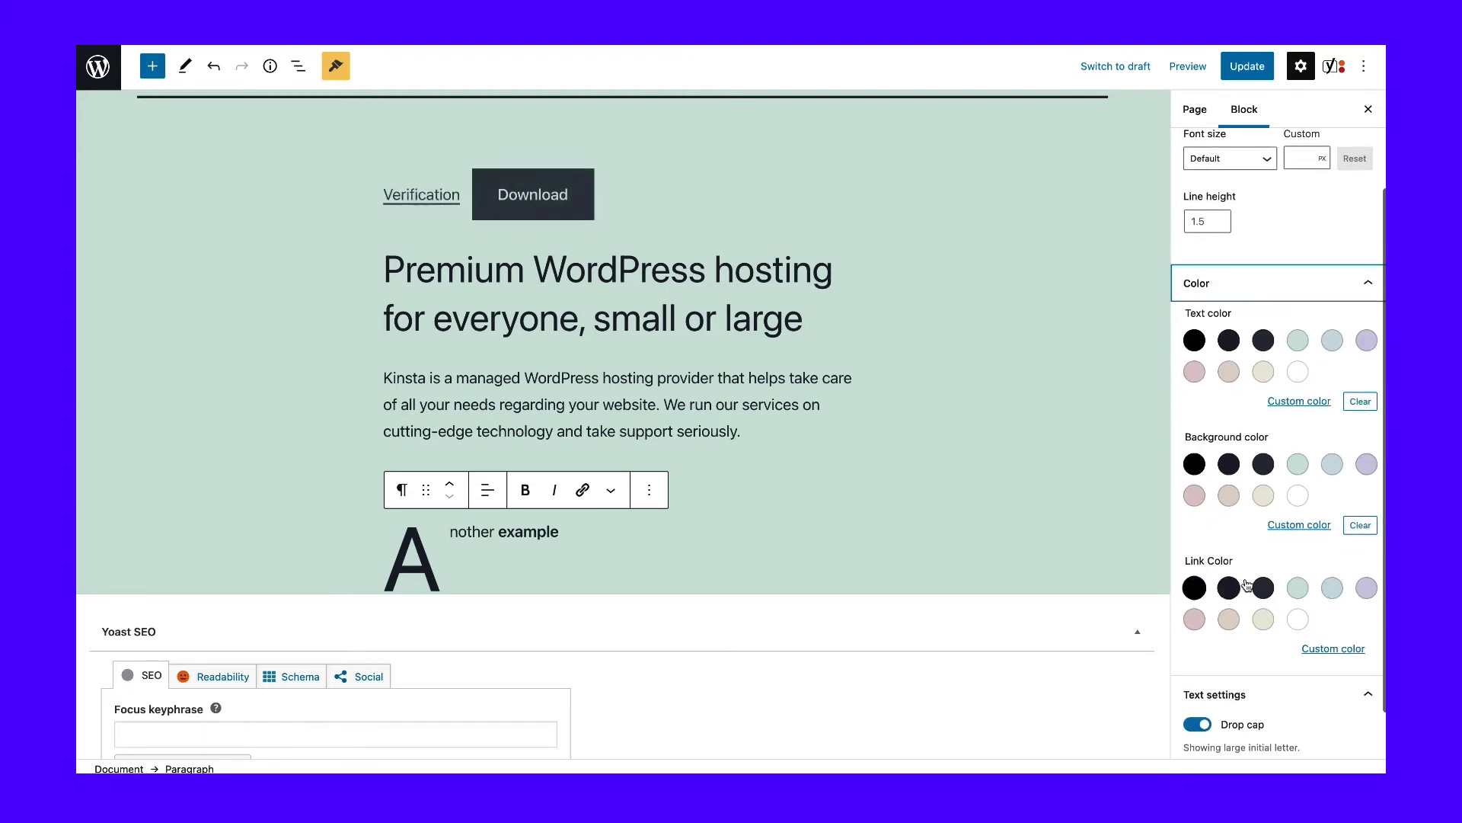
{"action": "left_click", "coordinate": [1311, 402]}
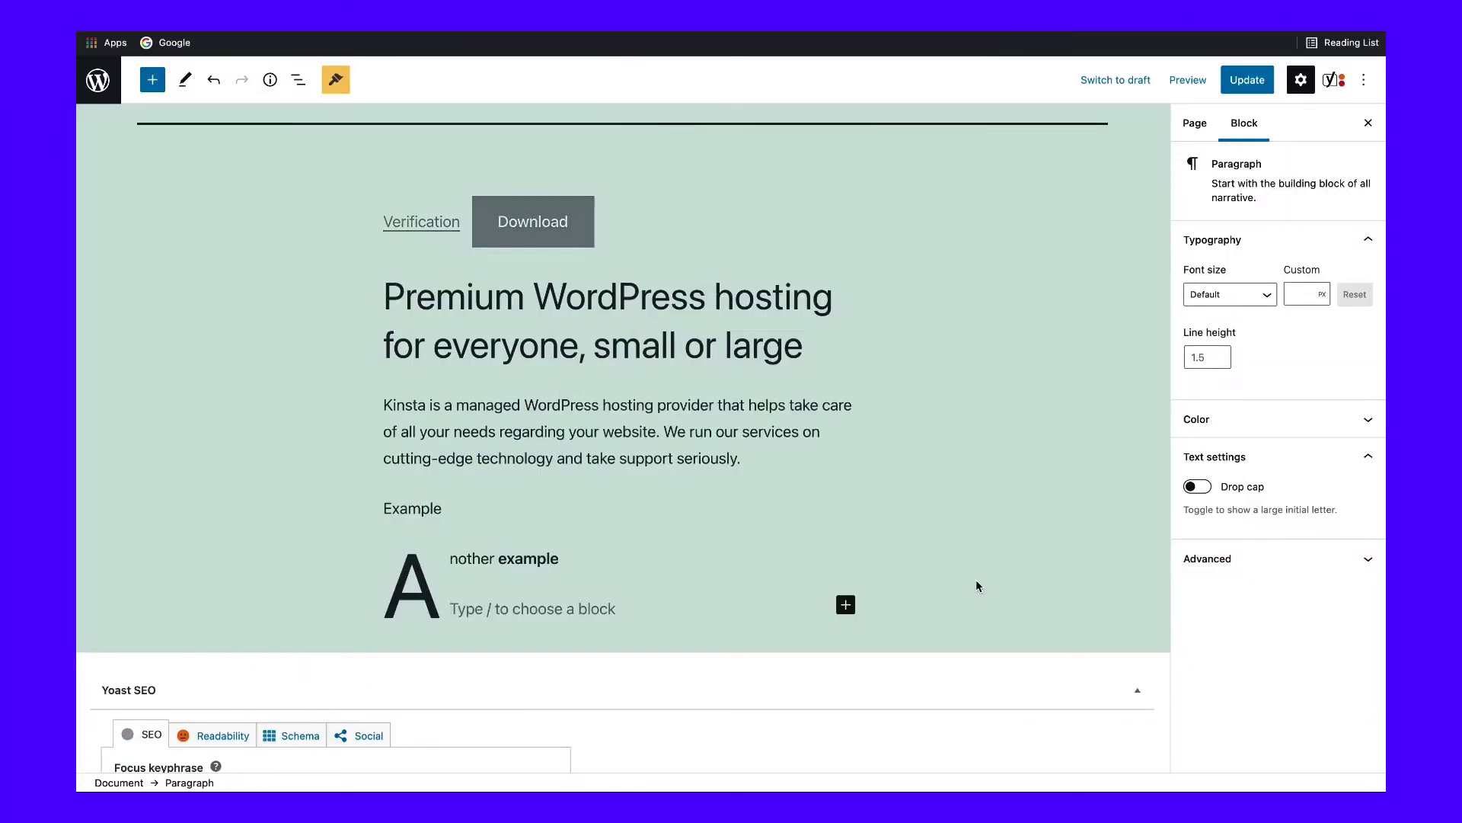
Insert an Image block below the drop-cap paragraph using logo-v2.png from the media library.
{"action": "left_click", "coordinate": [153, 79]}
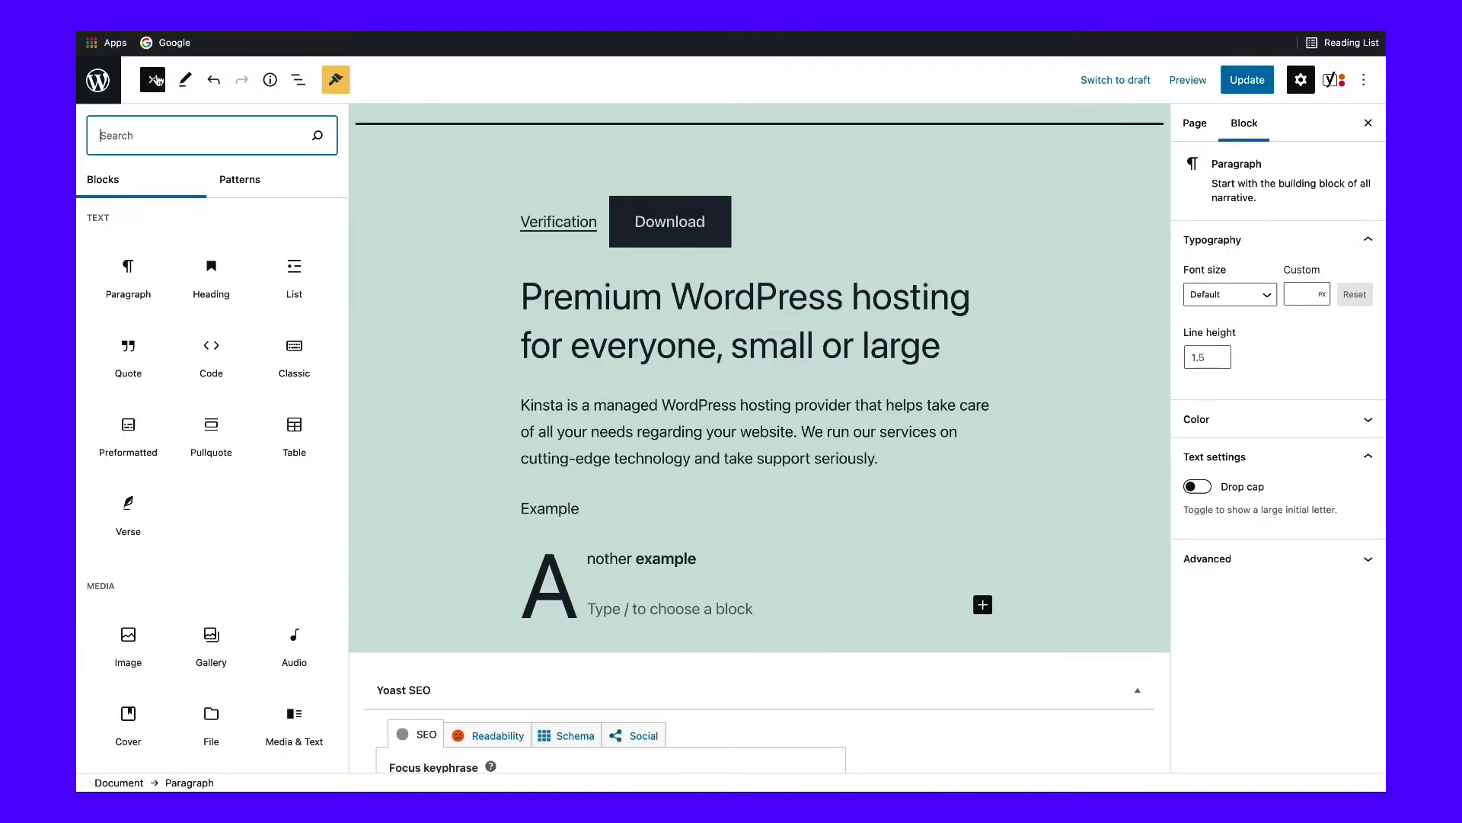
{"action": "left_click", "coordinate": [131, 661]}
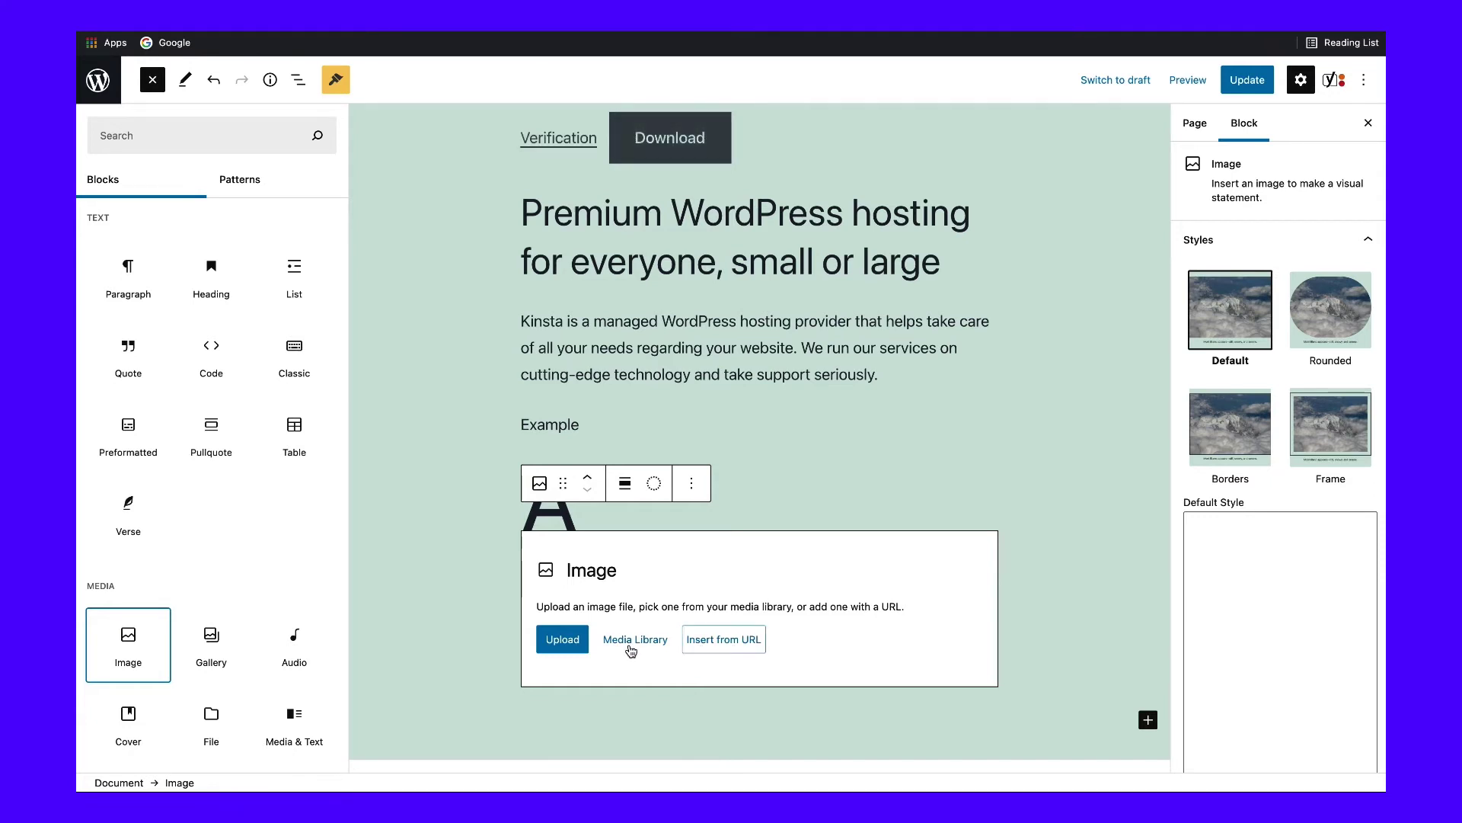
{"action": "key", "text": "Escape"}
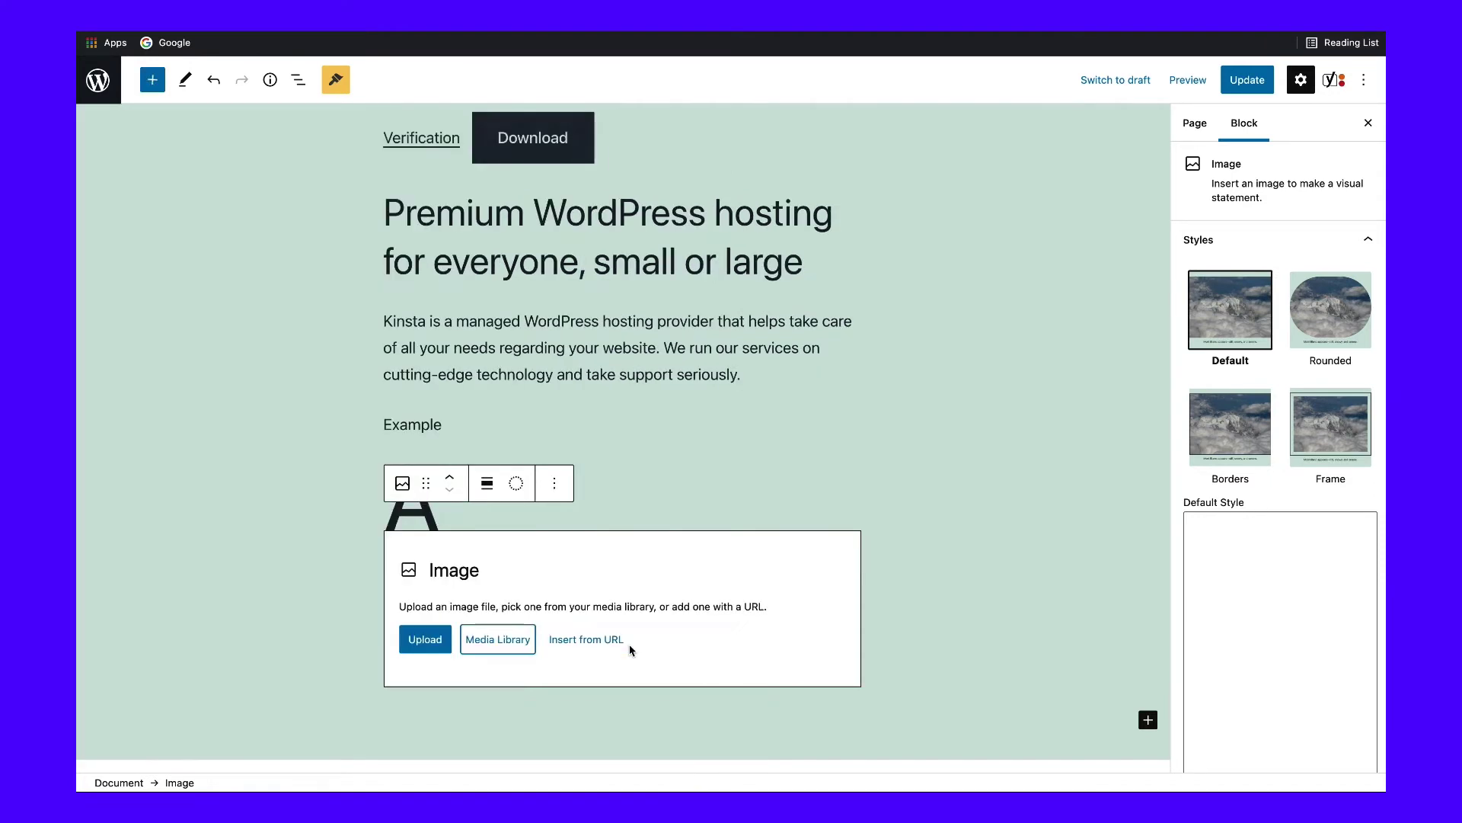
{"action": "left_click", "coordinate": [501, 642]}
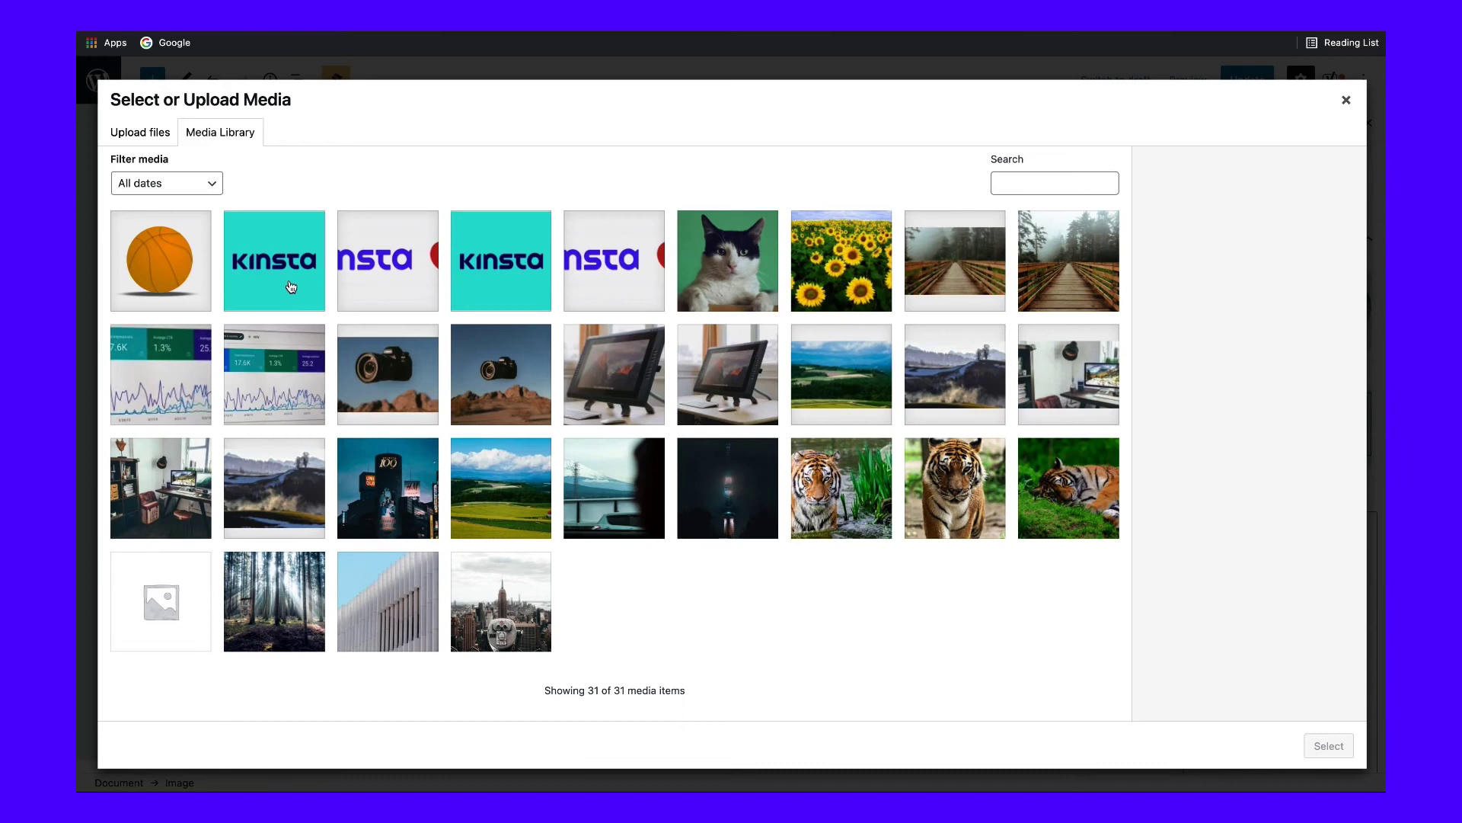
{"action": "left_click", "coordinate": [291, 287]}
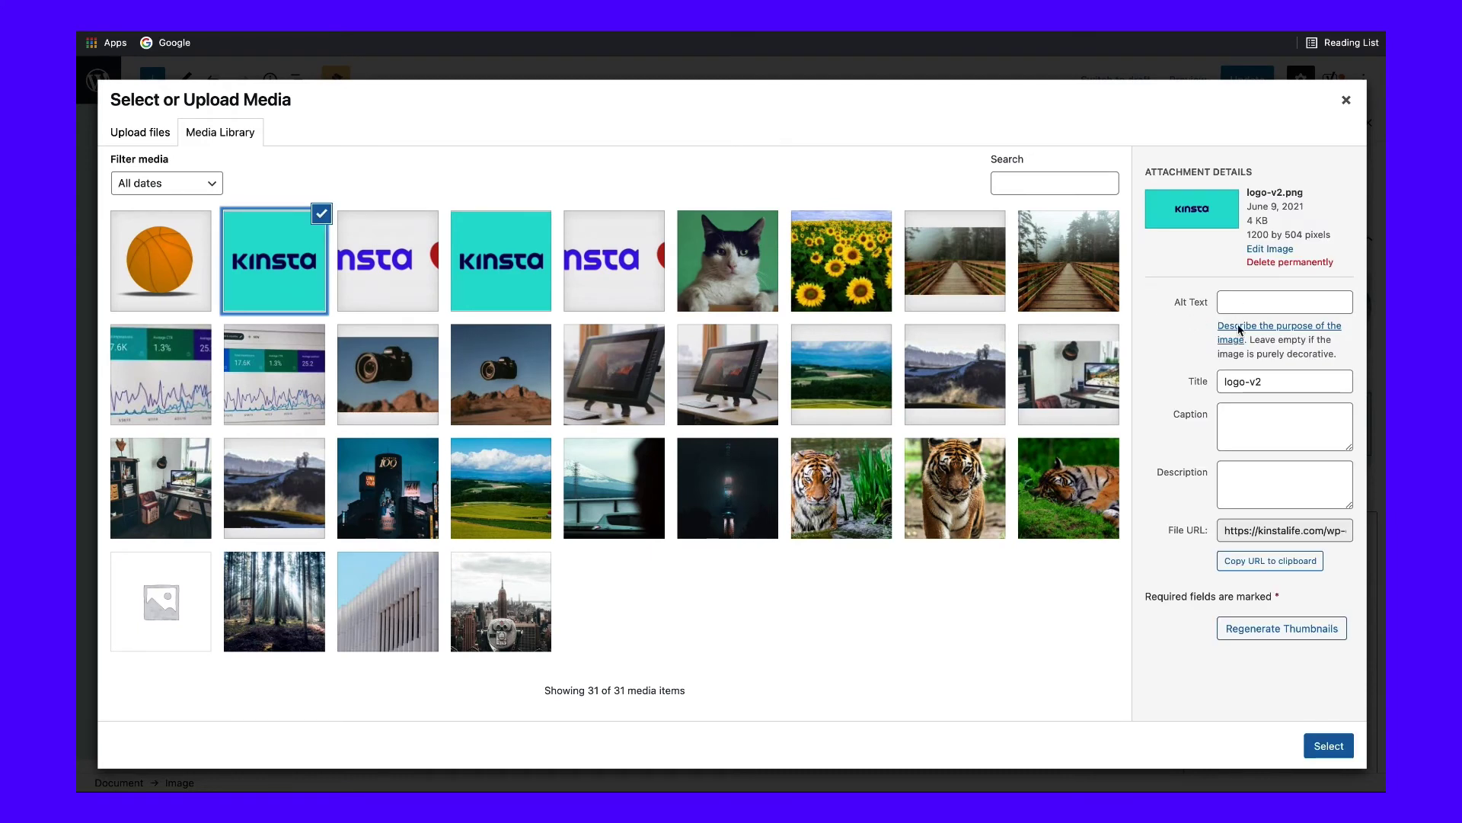
{"action": "left_click", "coordinate": [1329, 745]}
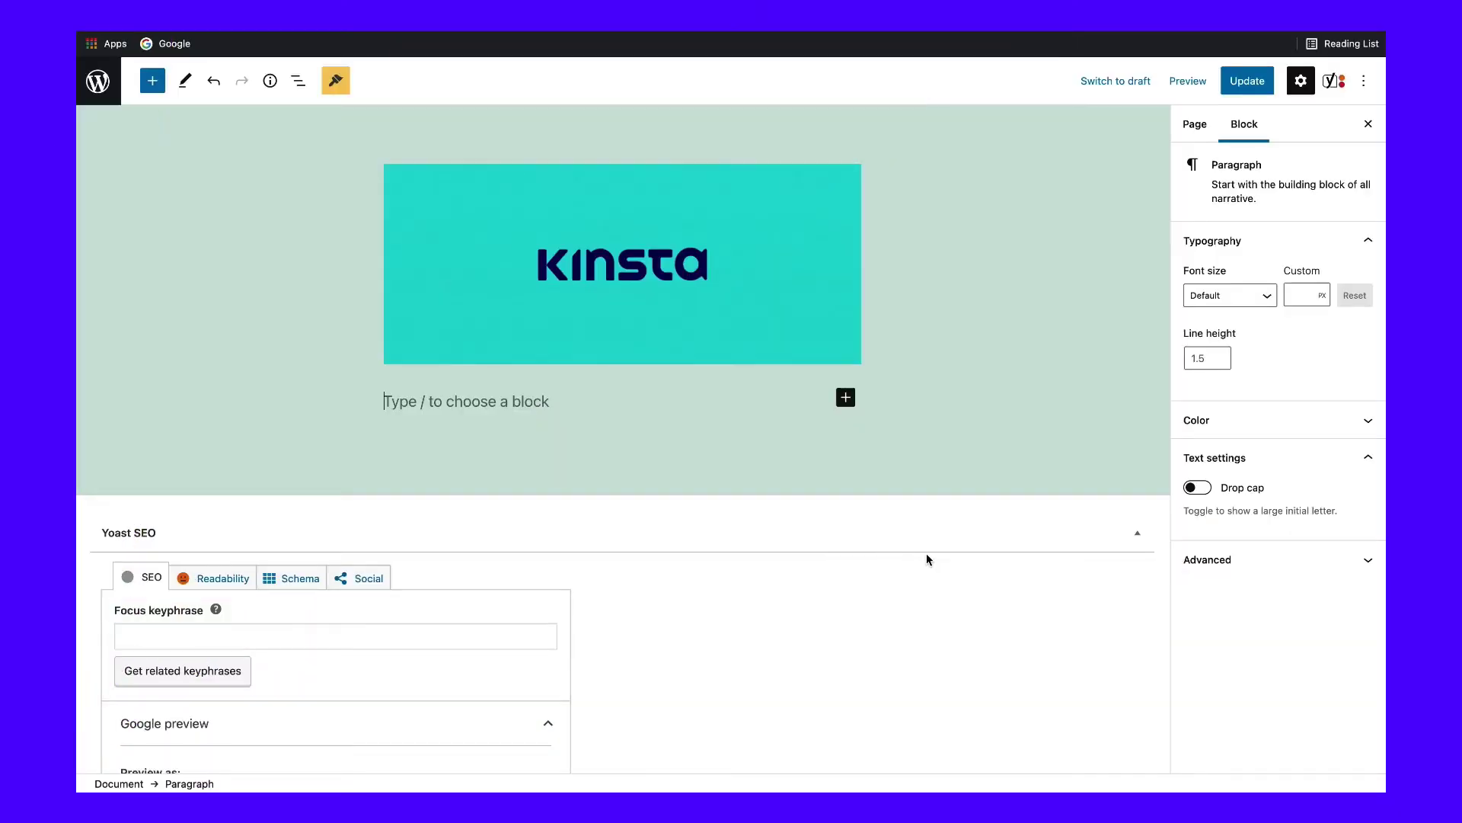
Search the block library for "media" and insert a Media & Text block below the Kinsta logo image.
{"action": "left_click", "coordinate": [153, 82]}
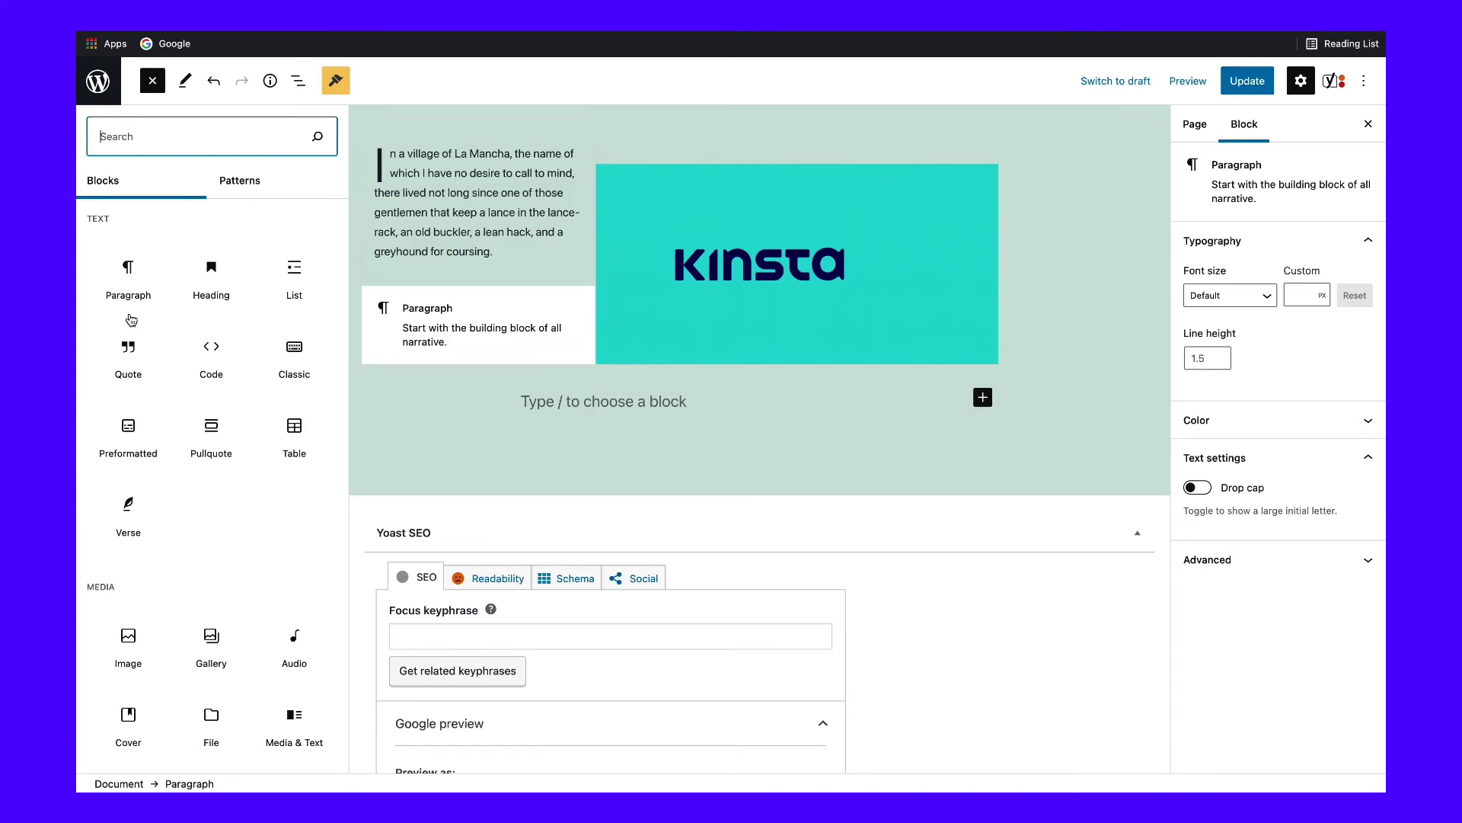
{"action": "scroll", "coordinate": [279, 509], "scroll_direction": "down", "scroll_amount": 8}
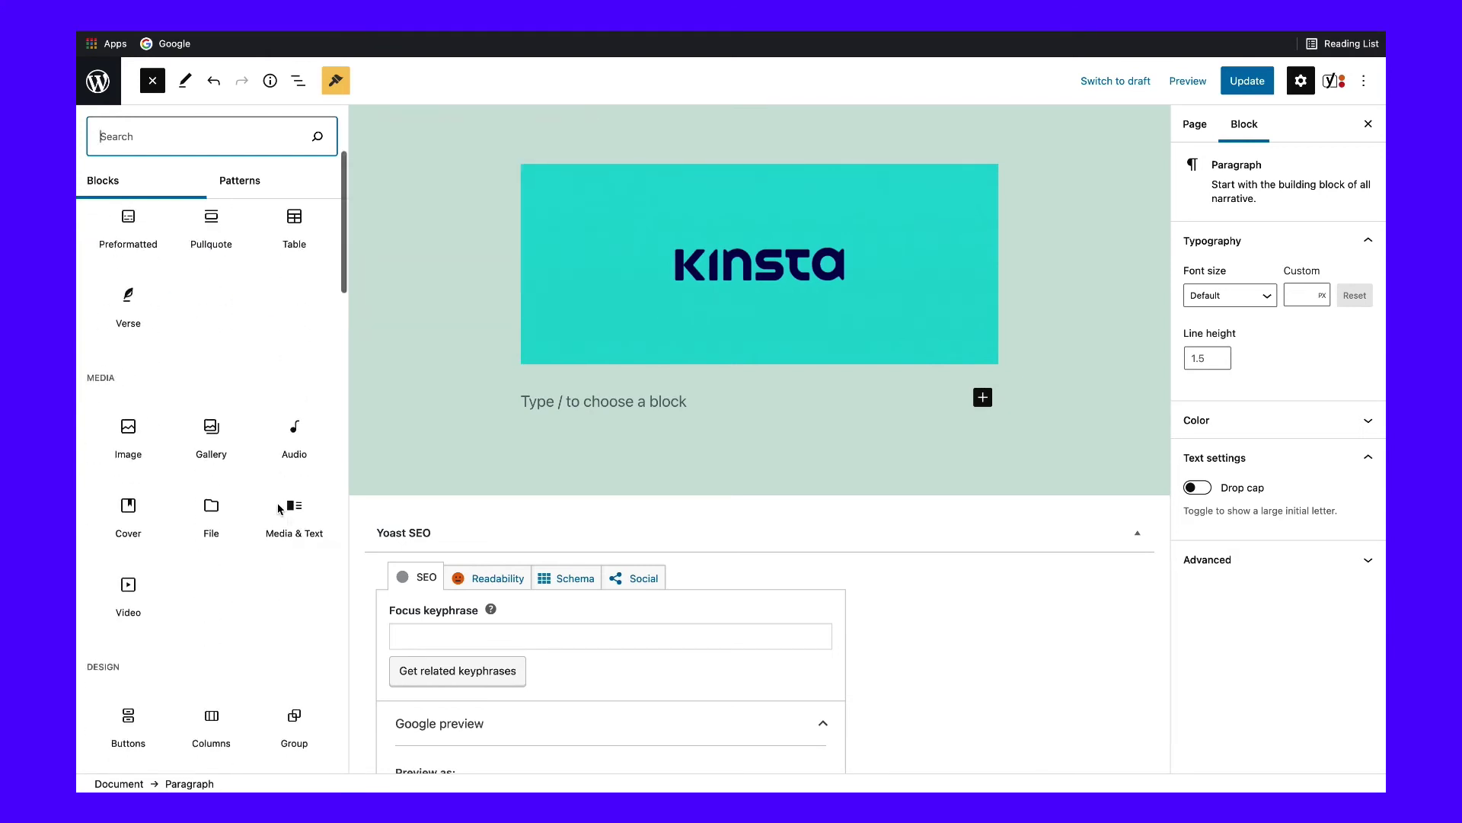
{"action": "scroll", "coordinate": [279, 509], "scroll_direction": "down", "scroll_amount": 5}
{"action": "scroll", "coordinate": [278, 509], "scroll_direction": "down", "scroll_amount": 3}
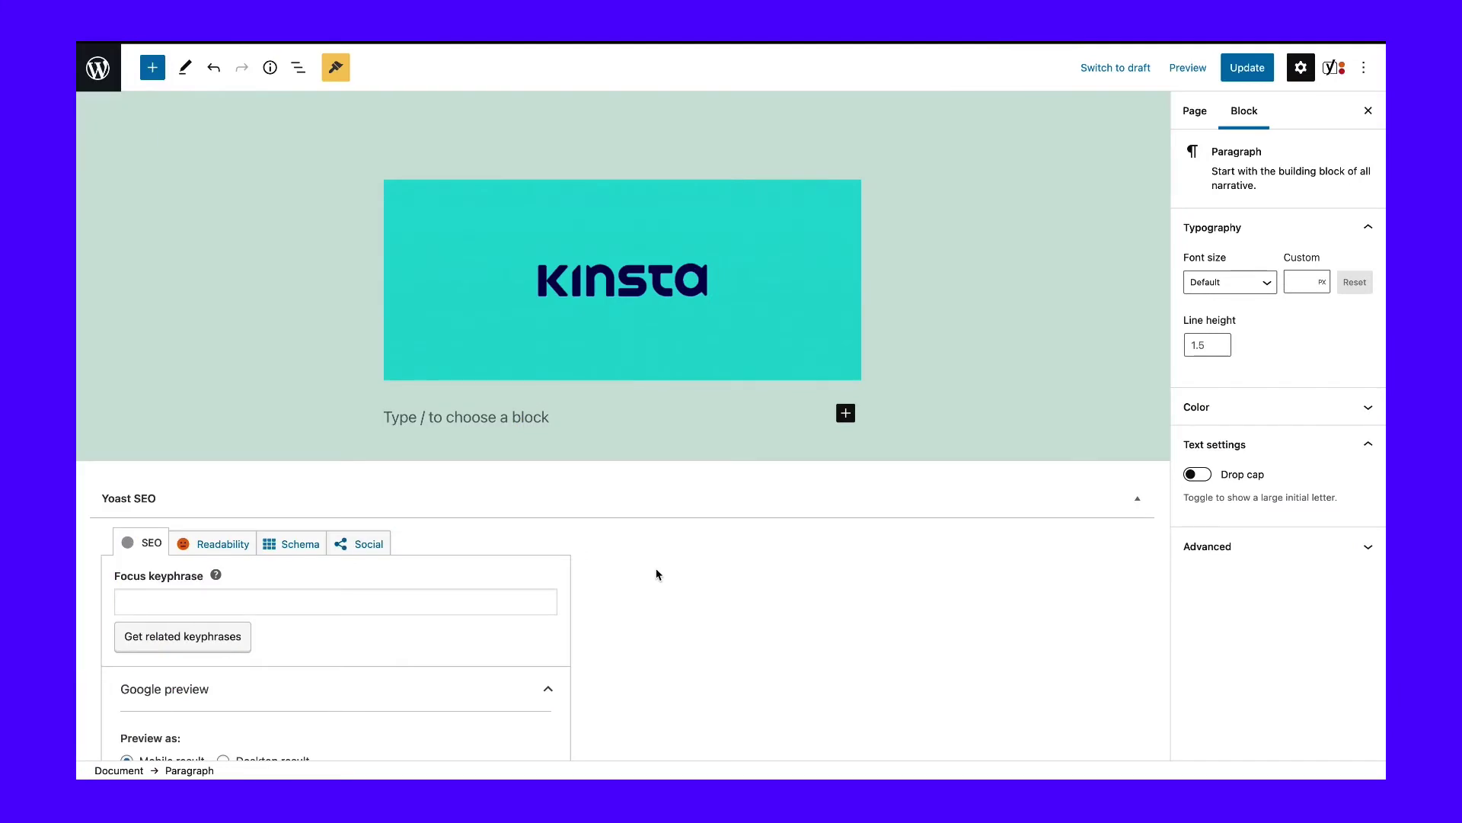
{"action": "left_click", "coordinate": [152, 68]}
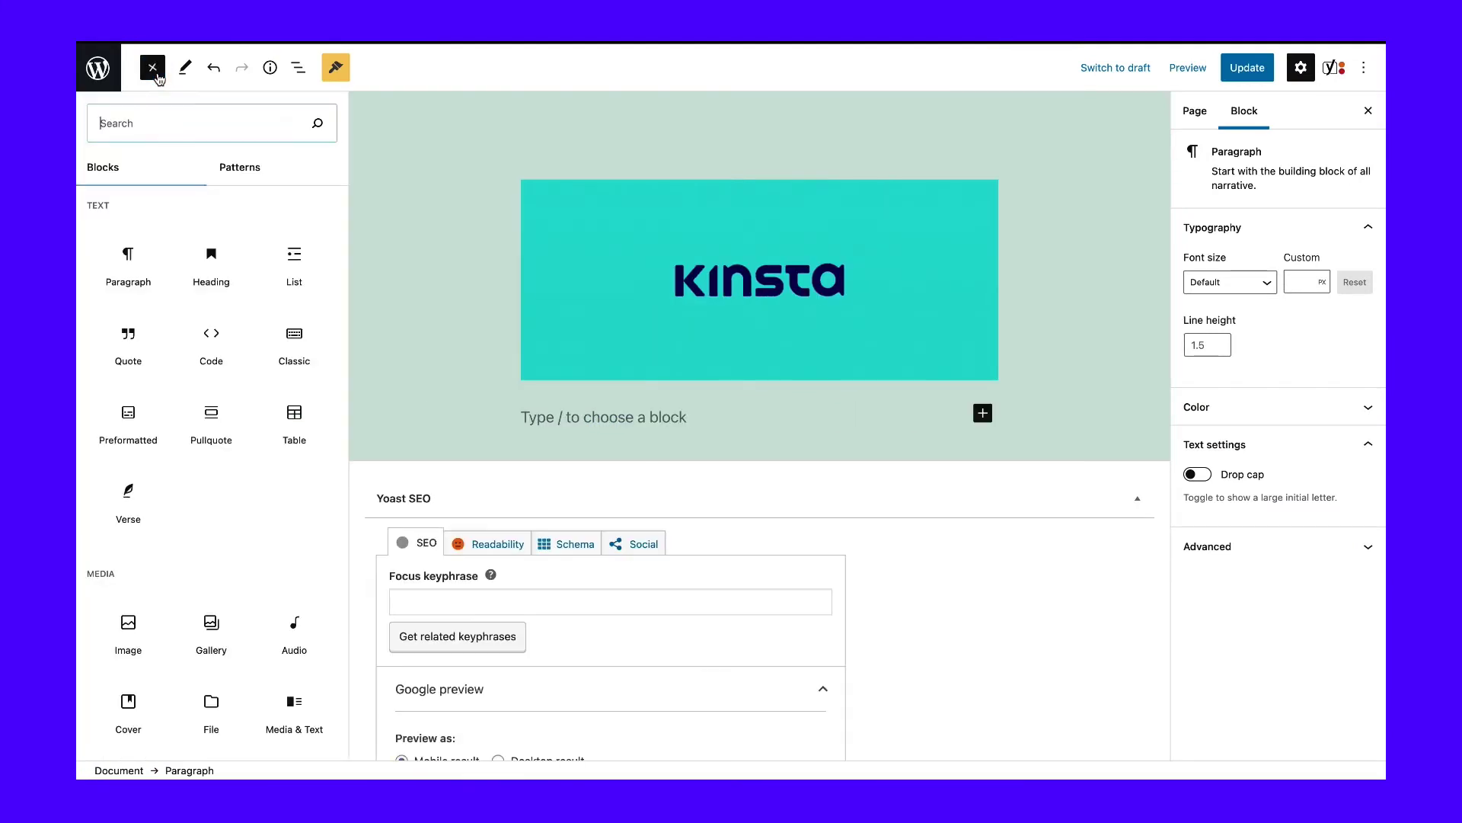
{"action": "type", "text": "media"}
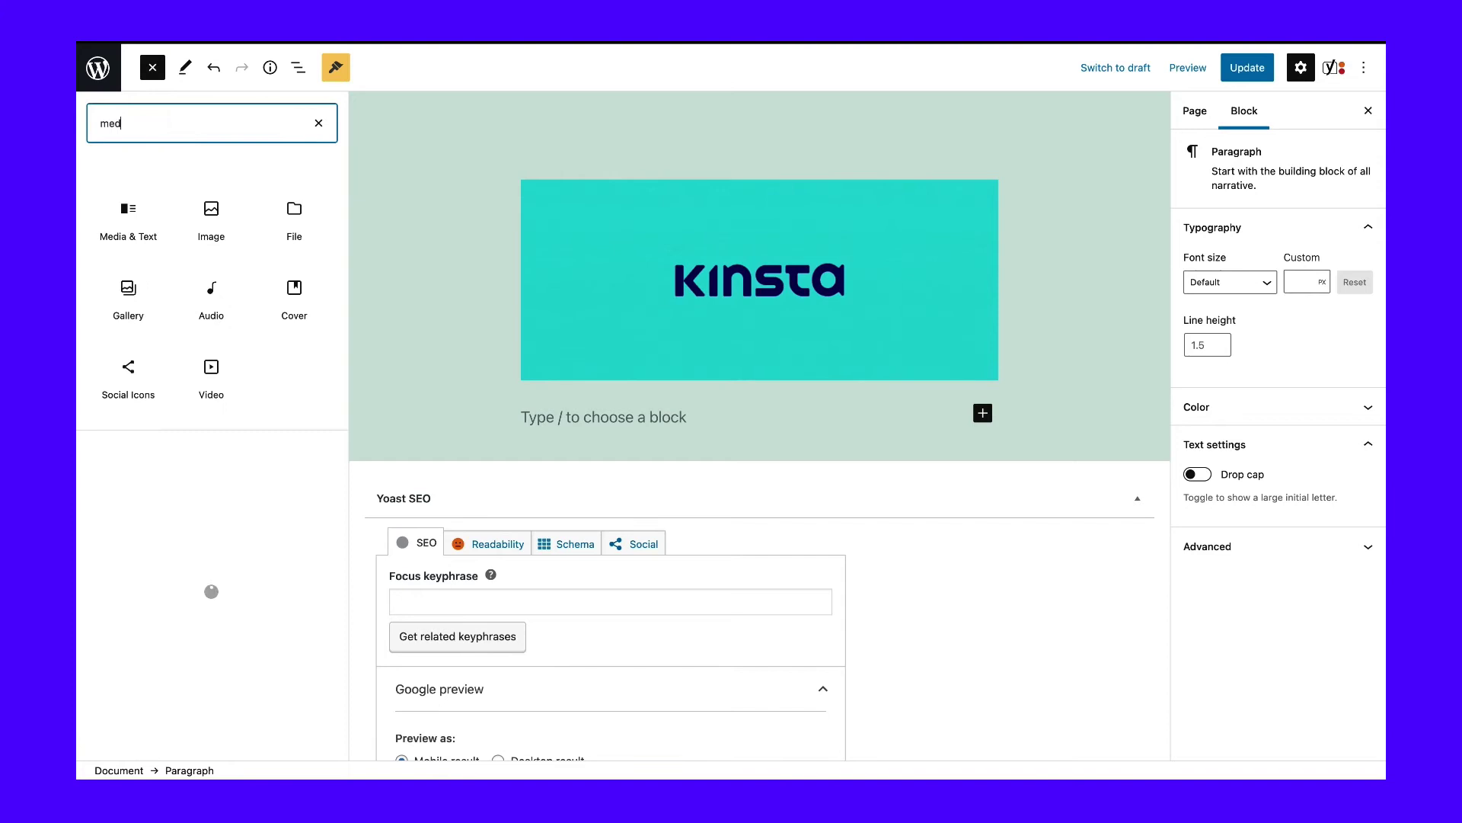
{"action": "left_click", "coordinate": [129, 204]}
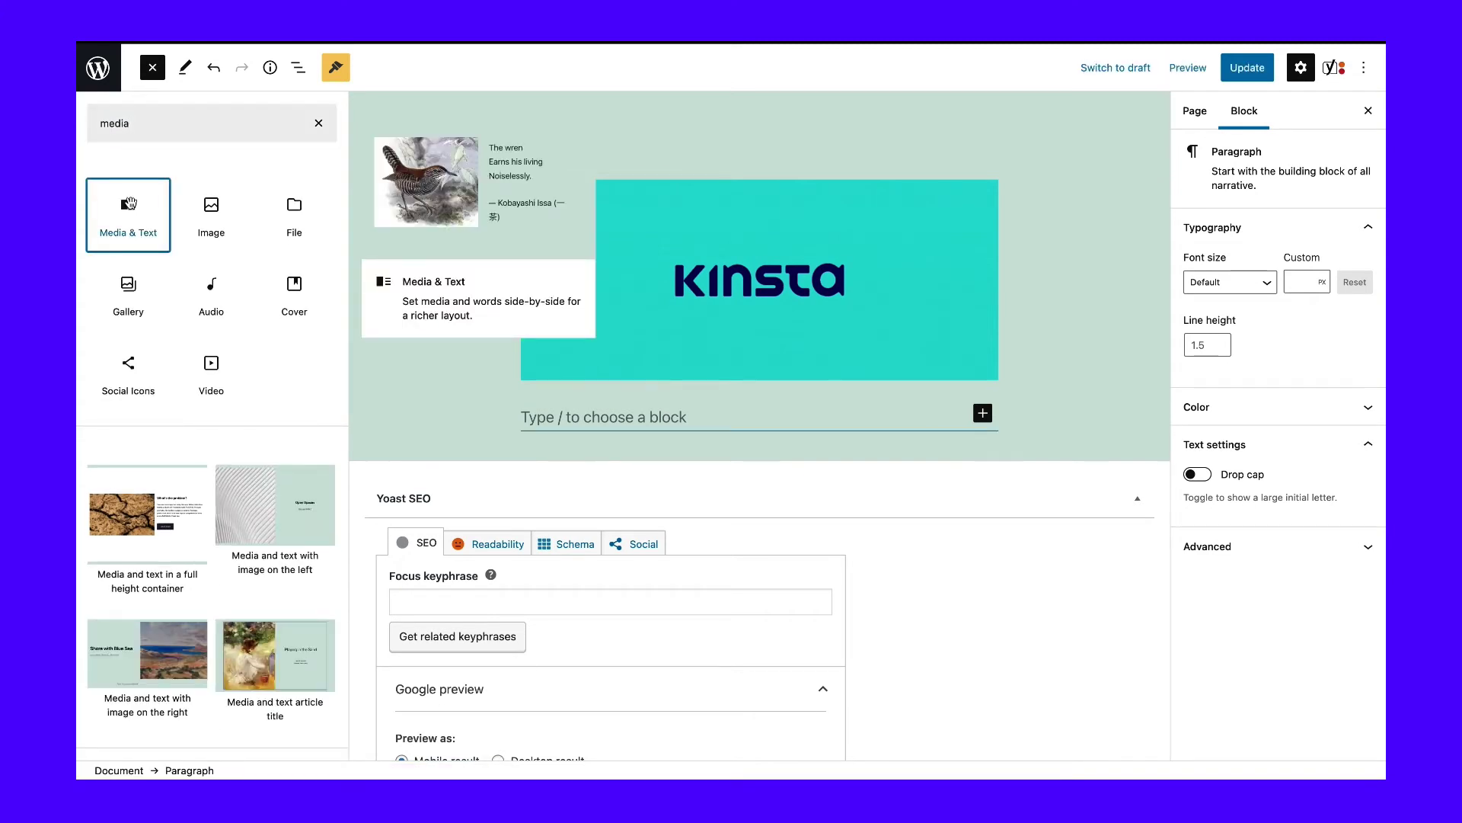
{"action": "key", "text": "Escape"}
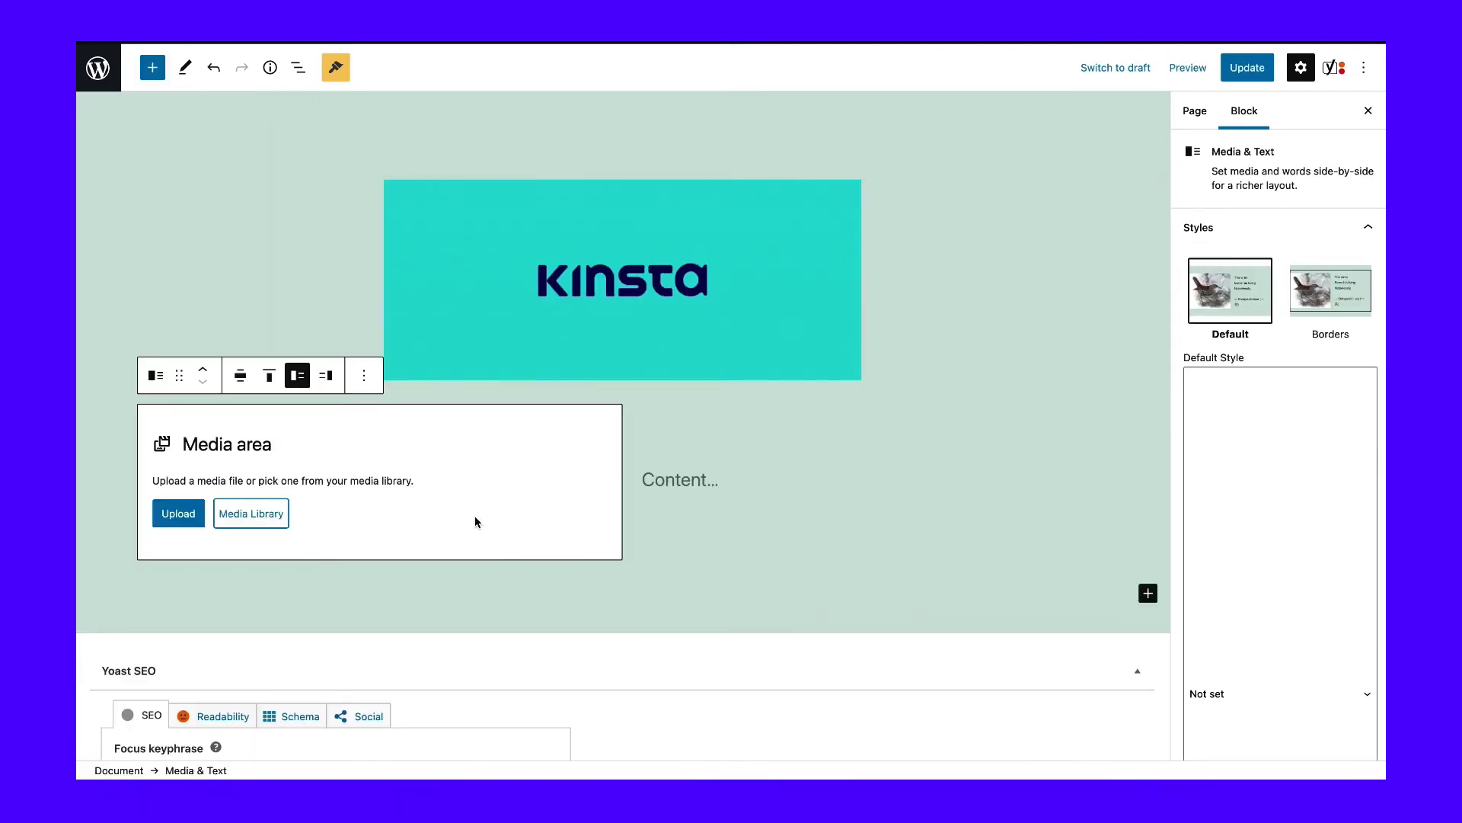
Fill the media area of the Media & Text block with the black-and-white cat photo from the media library.
{"action": "left_click", "coordinate": [251, 514]}
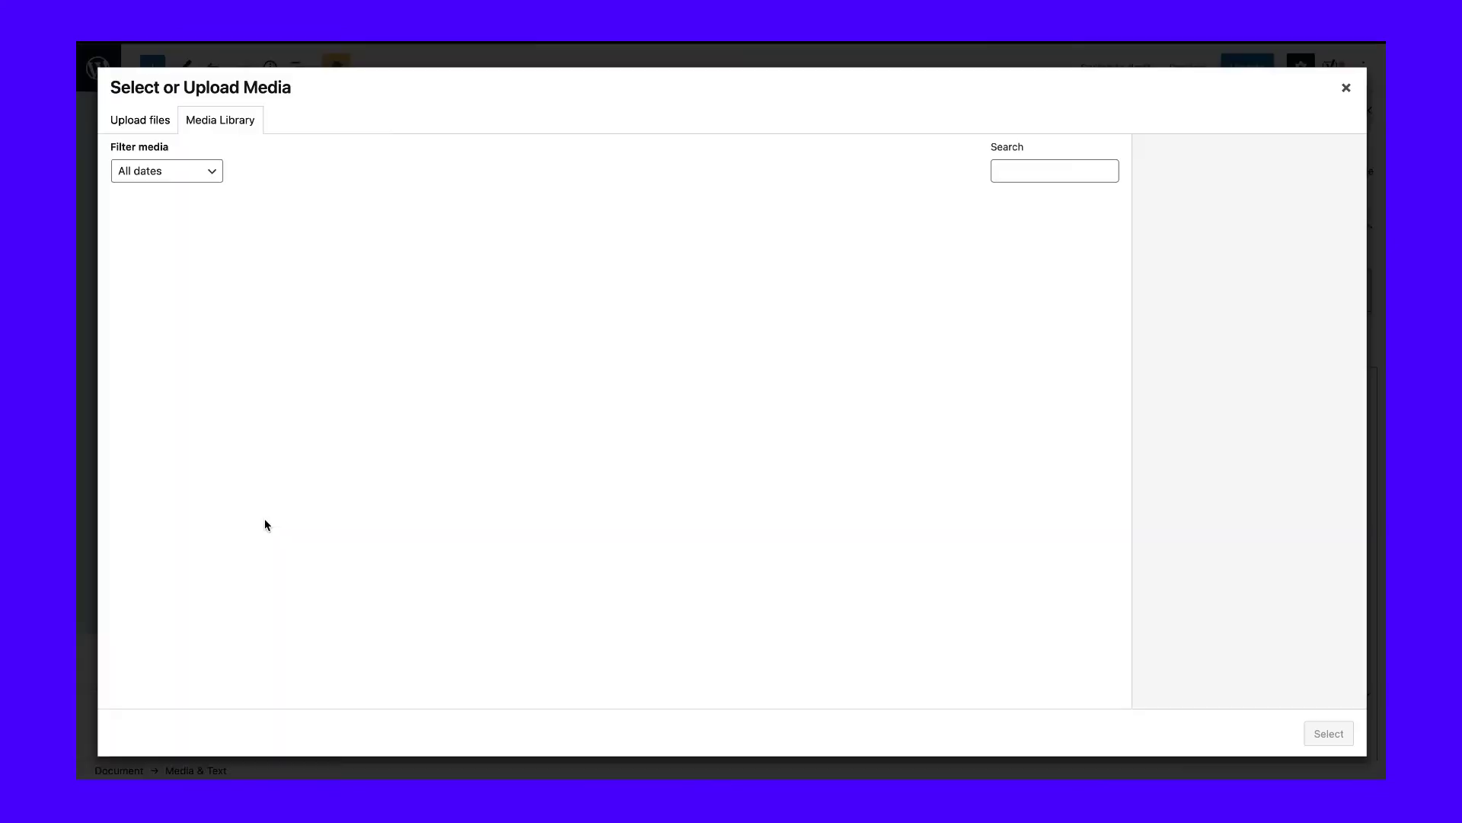
{"action": "left_click", "coordinate": [703, 262]}
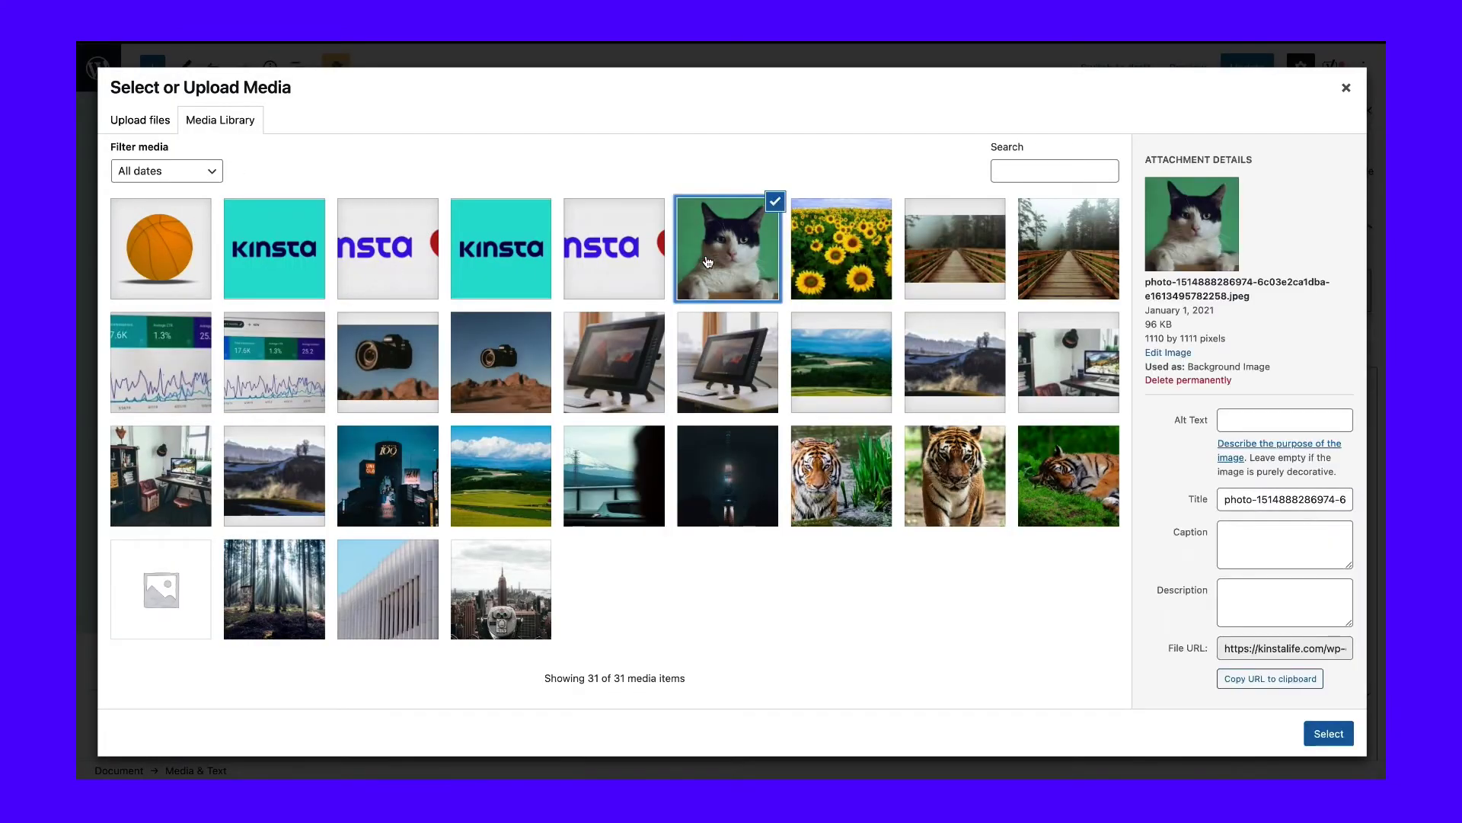
{"action": "left_click", "coordinate": [1329, 733]}
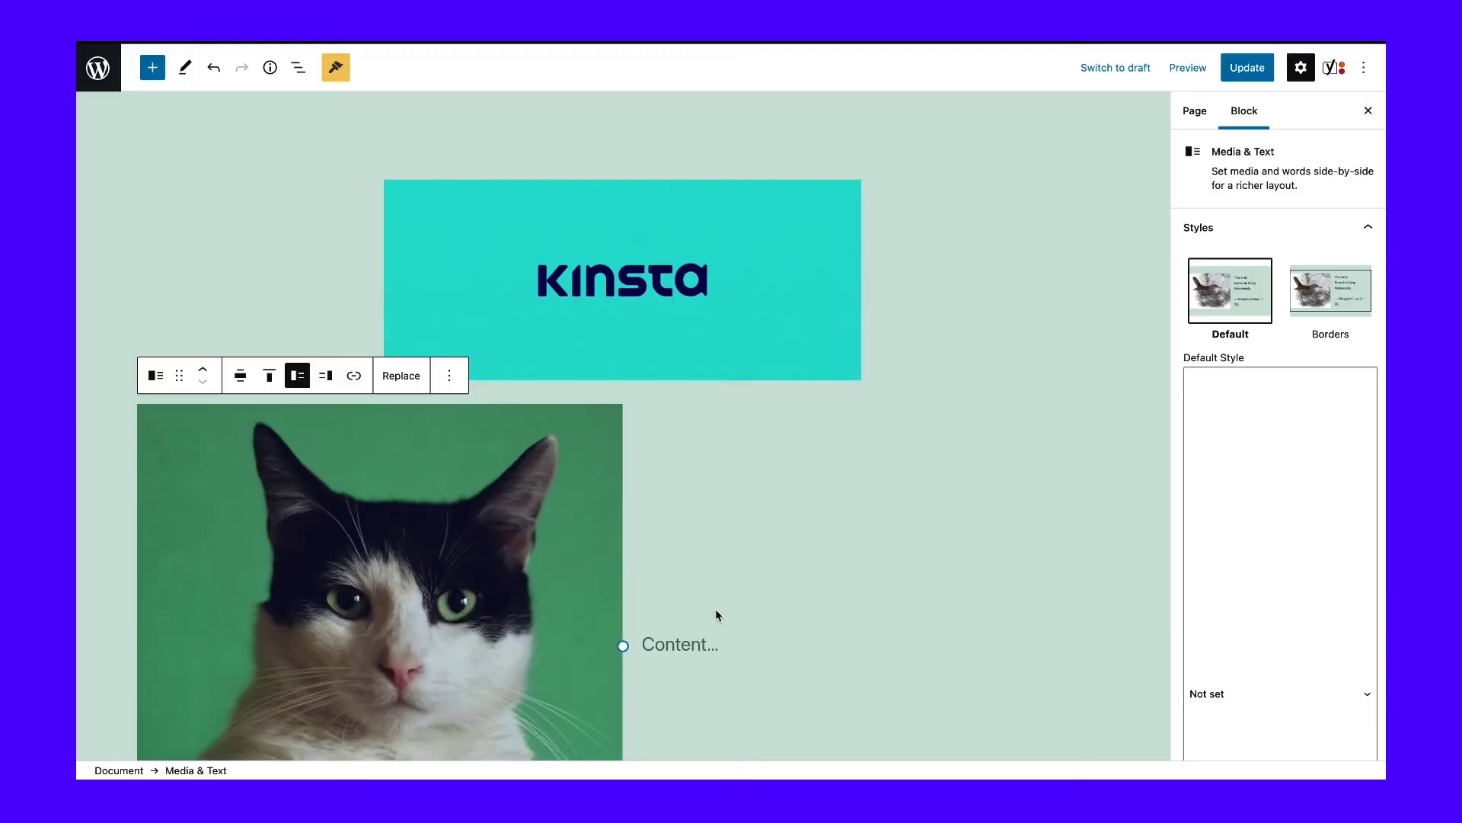
Enter "text" in the content area beside the cat photo.
{"action": "scroll", "coordinate": [715, 614], "scroll_direction": "down", "scroll_amount": 3}
{"action": "scroll", "coordinate": [715, 616], "scroll_direction": "down", "scroll_amount": 1}
{"action": "left_click", "coordinate": [704, 360]}
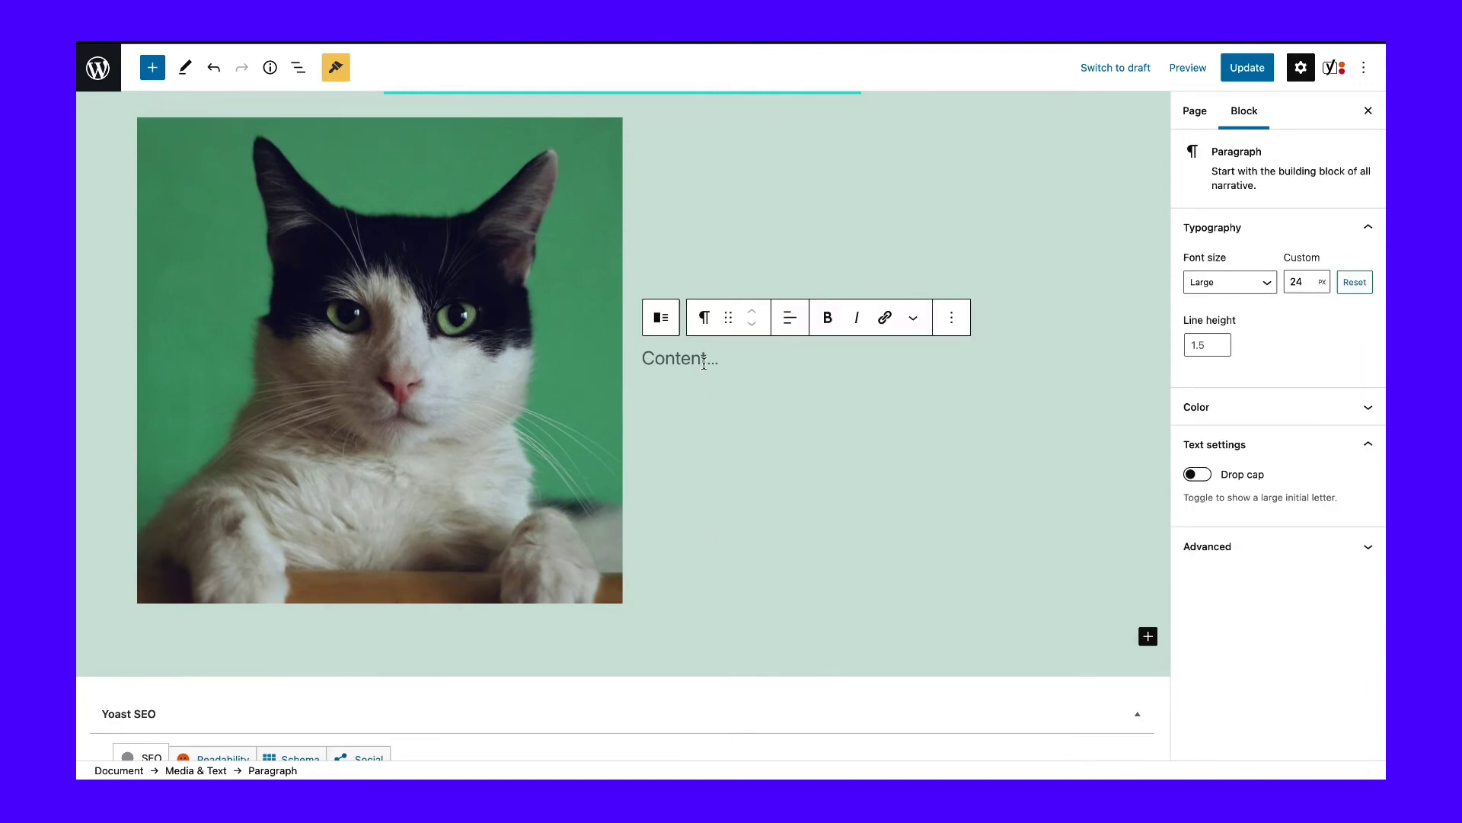
{"action": "type", "text": "text"}
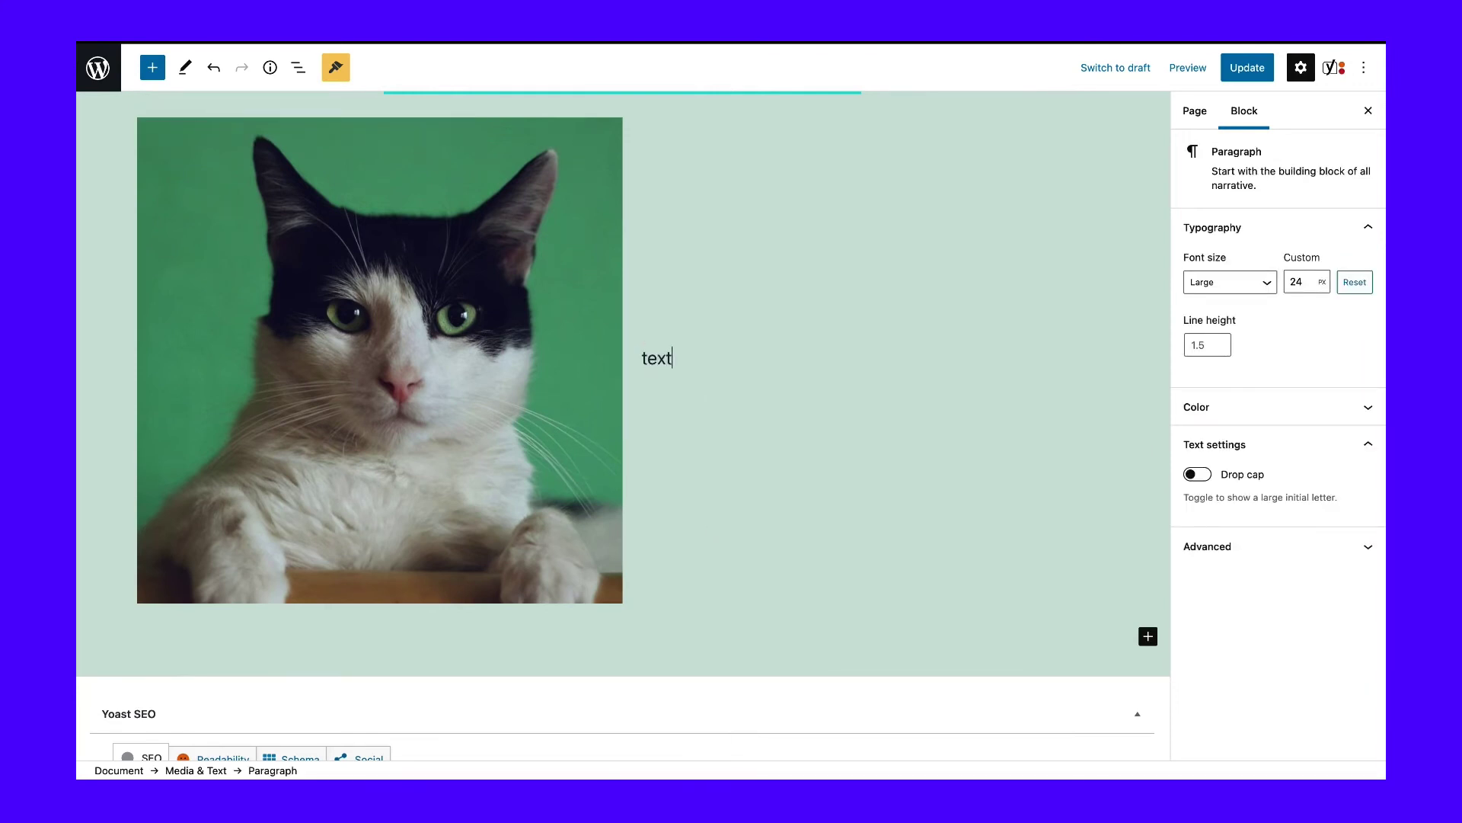
Remove the "text" paragraph block beside the cat photo and select the surrounding Media & Text block.
{"action": "scroll", "coordinate": [637, 284], "scroll_direction": "up", "scroll_amount": 3}
{"action": "left_click", "coordinate": [952, 496]}
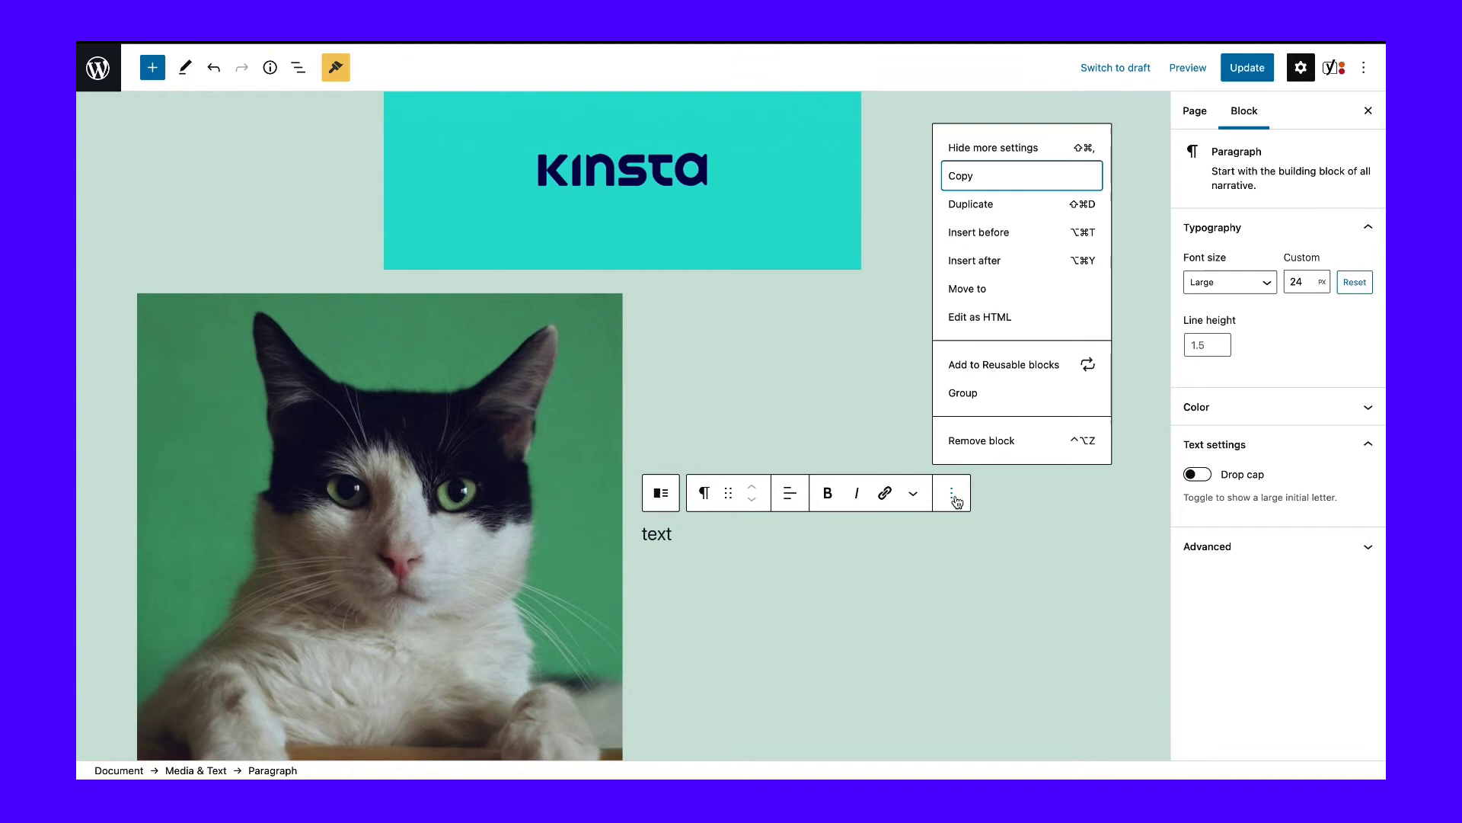
{"action": "left_click", "coordinate": [972, 437]}
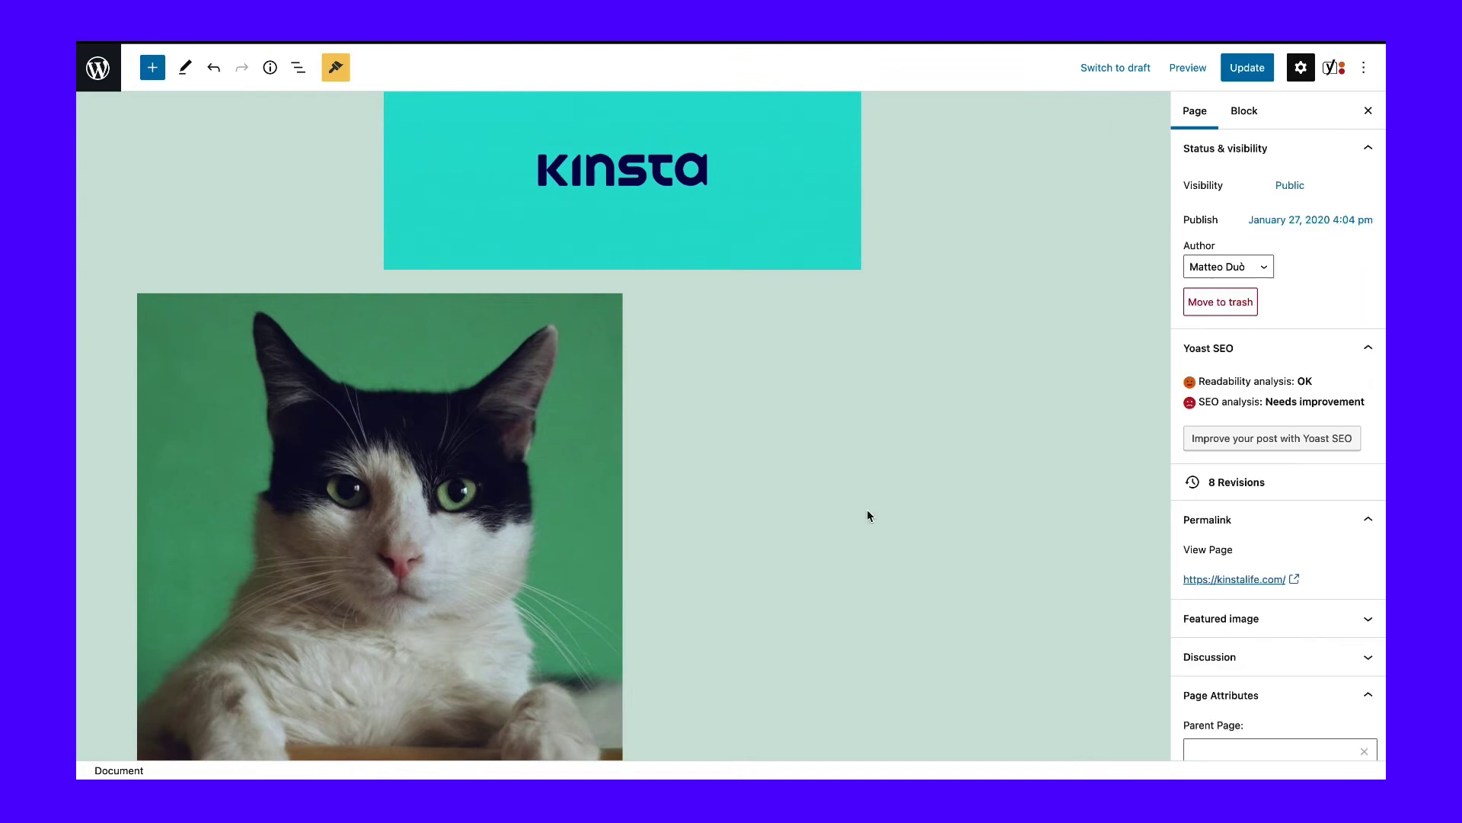
{"action": "scroll", "coordinate": [843, 545], "scroll_direction": "down", "scroll_amount": 4}
{"action": "left_click", "coordinate": [473, 350]}
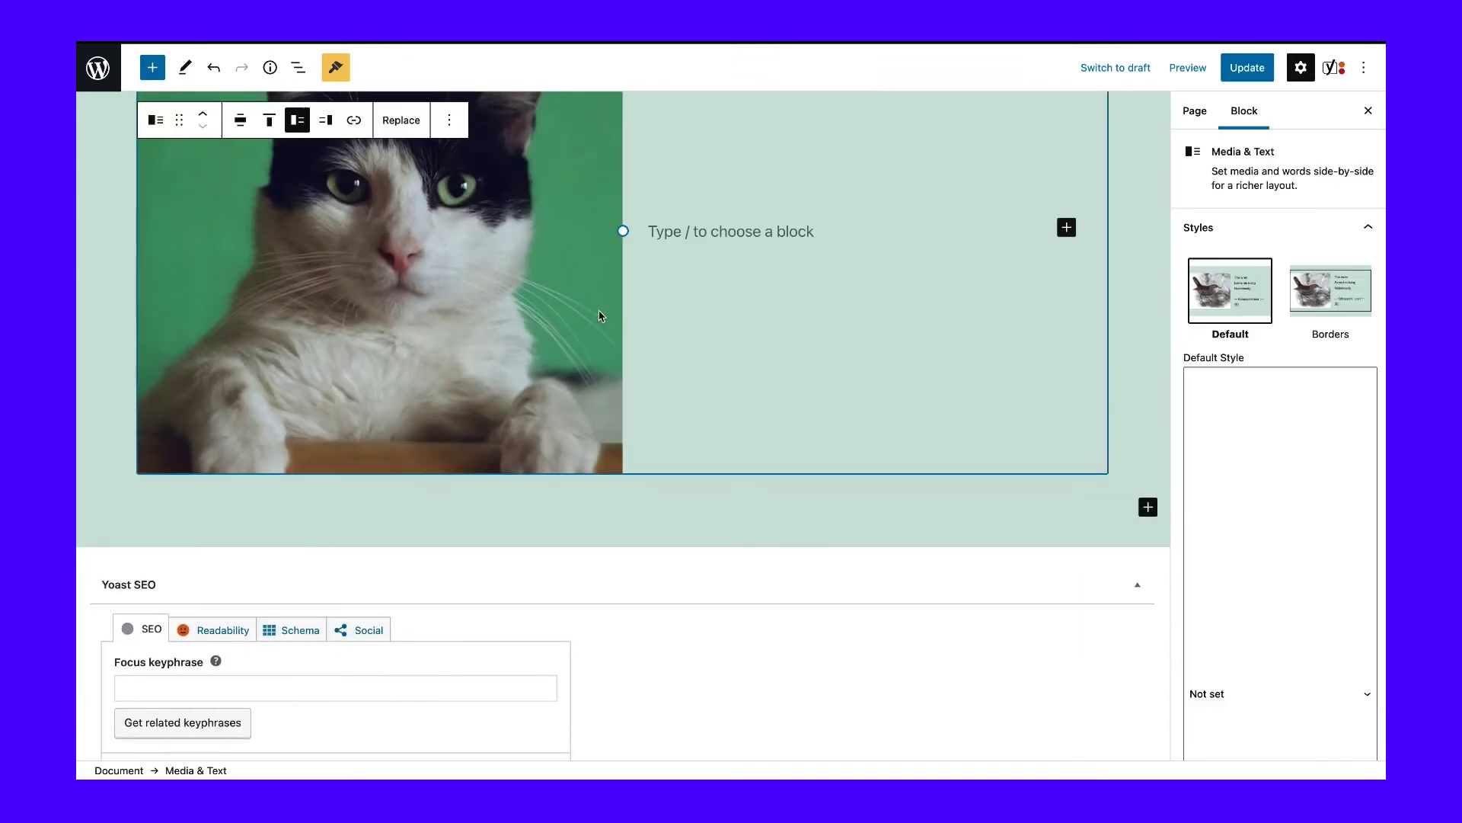
{"action": "scroll", "coordinate": [600, 316], "scroll_direction": "up", "scroll_amount": 2}
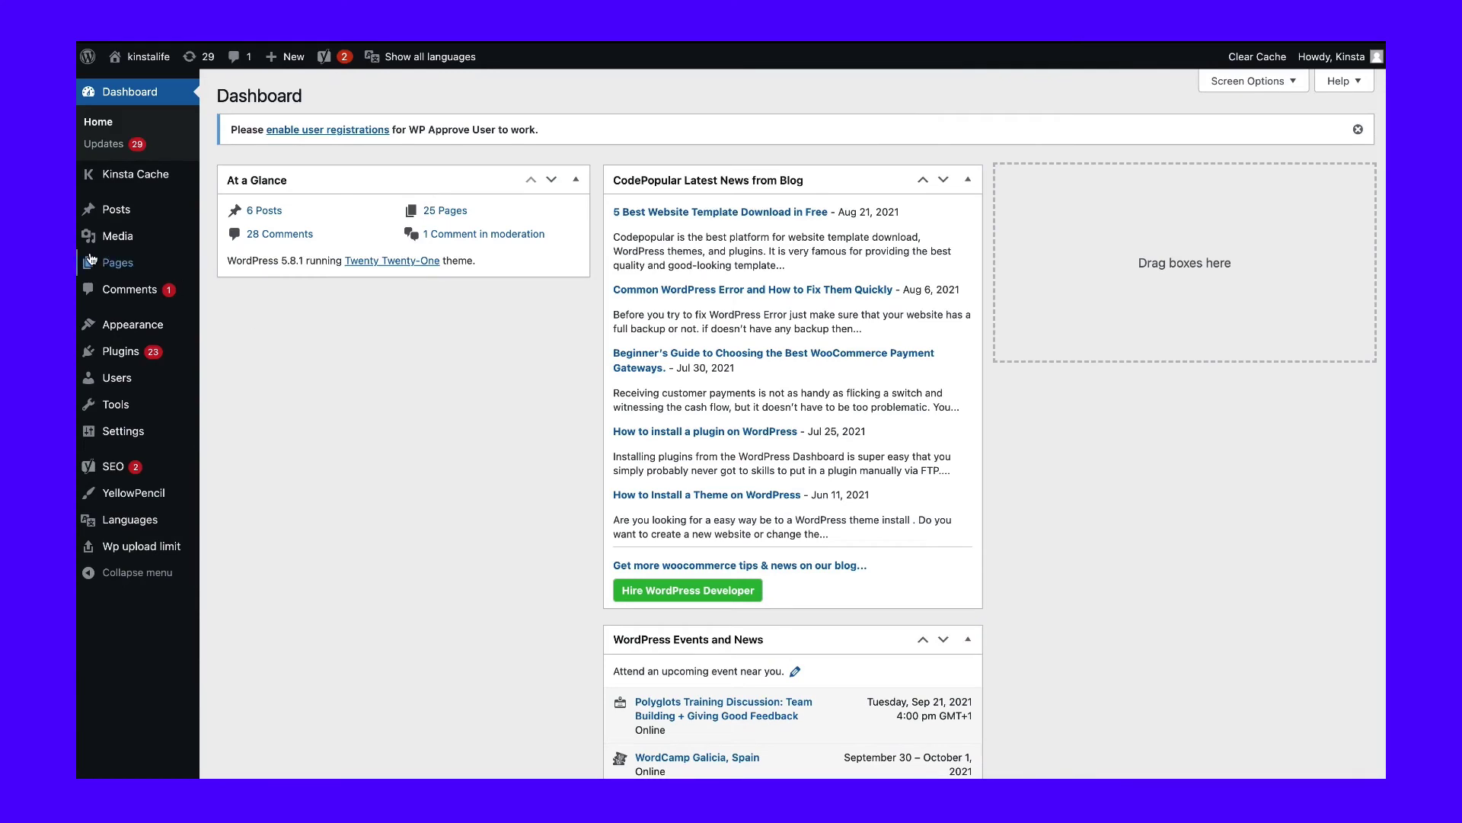
Open the "Kinsta Life - English" page from the pages list in the classic editor.
{"action": "mouse_move", "coordinate": [115, 268]}
{"action": "left_click", "coordinate": [253, 268]}
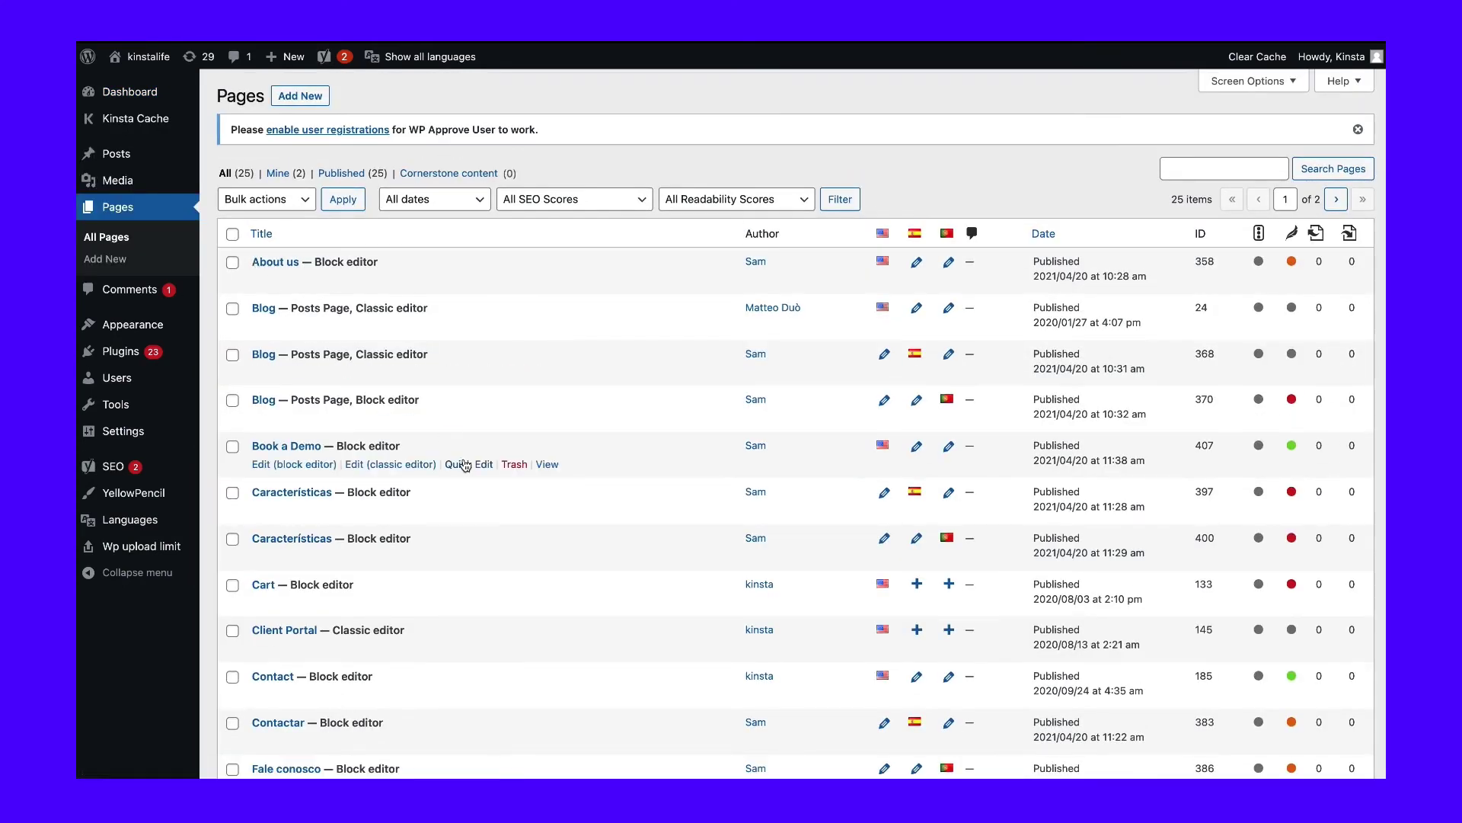
{"action": "scroll", "coordinate": [467, 461], "scroll_direction": "down", "scroll_amount": 5}
{"action": "scroll", "coordinate": [466, 465], "scroll_direction": "down", "scroll_amount": 2}
{"action": "left_click", "coordinate": [378, 463]}
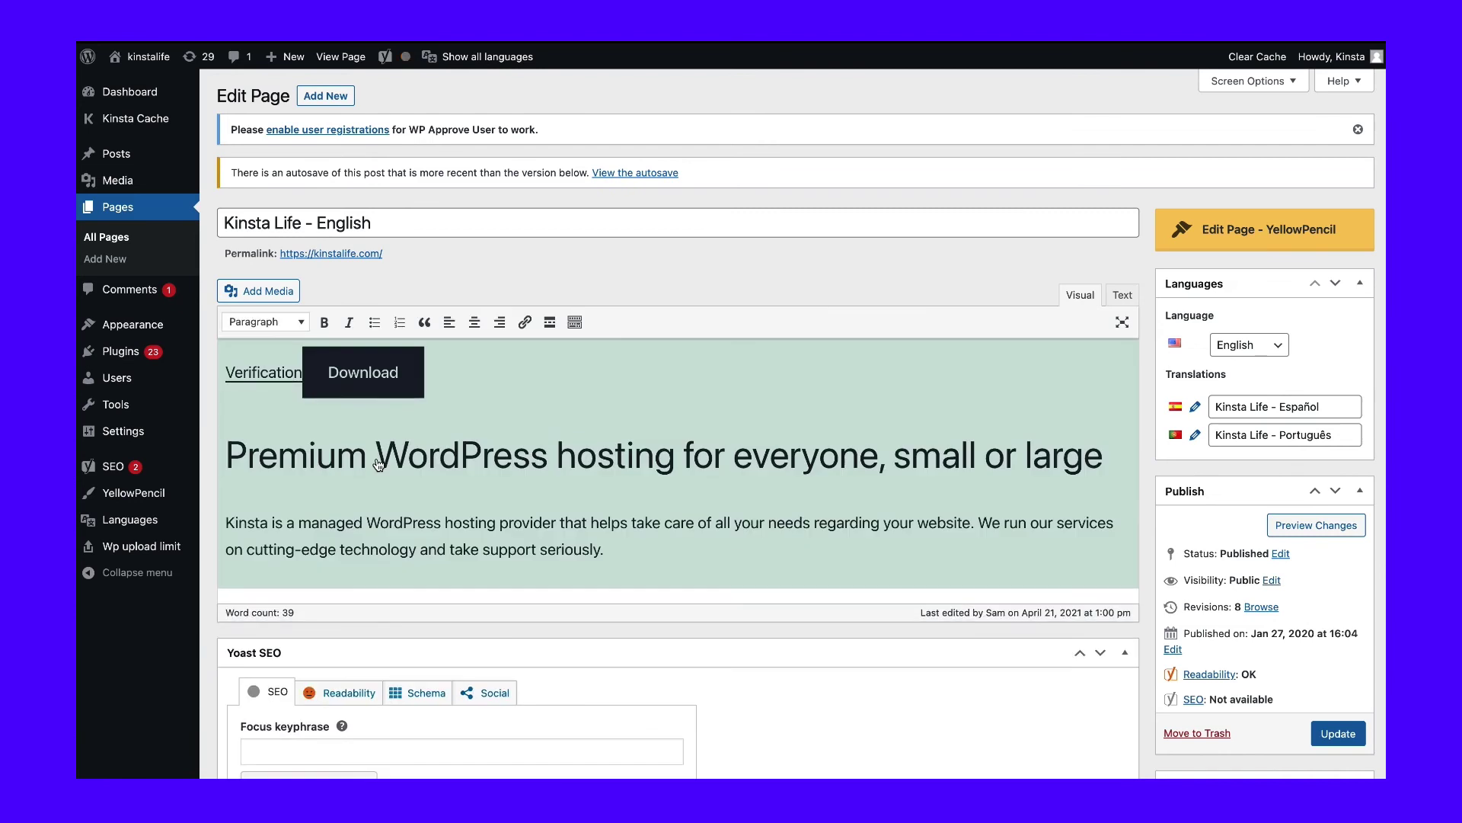
Change the "Kinsta is a managed WordPress hosting provider" paragraph to Heading 4 and show the additional row of formatting tools.
{"action": "left_click", "coordinate": [290, 452]}
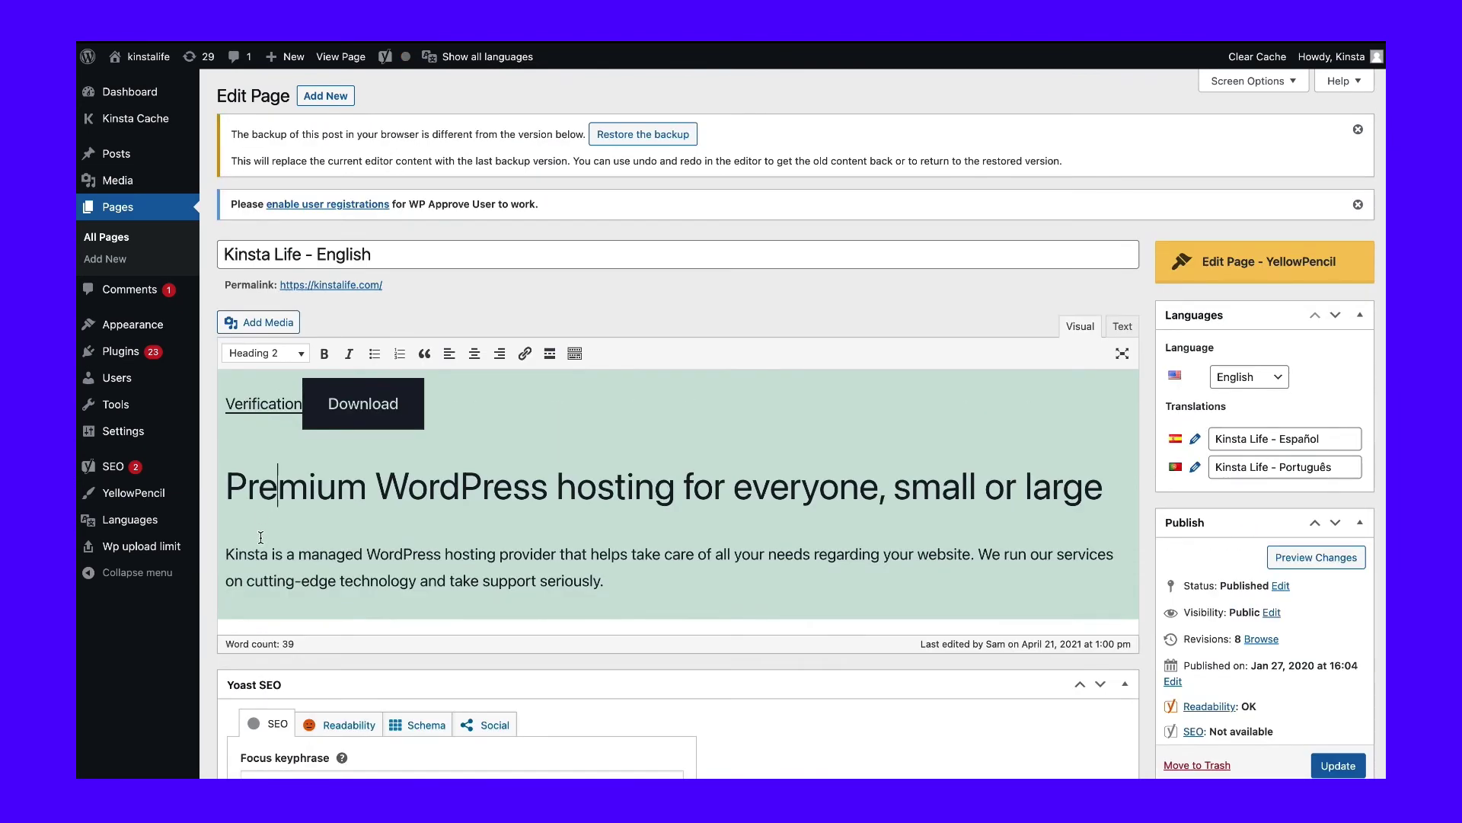
{"action": "left_click", "coordinate": [302, 359]}
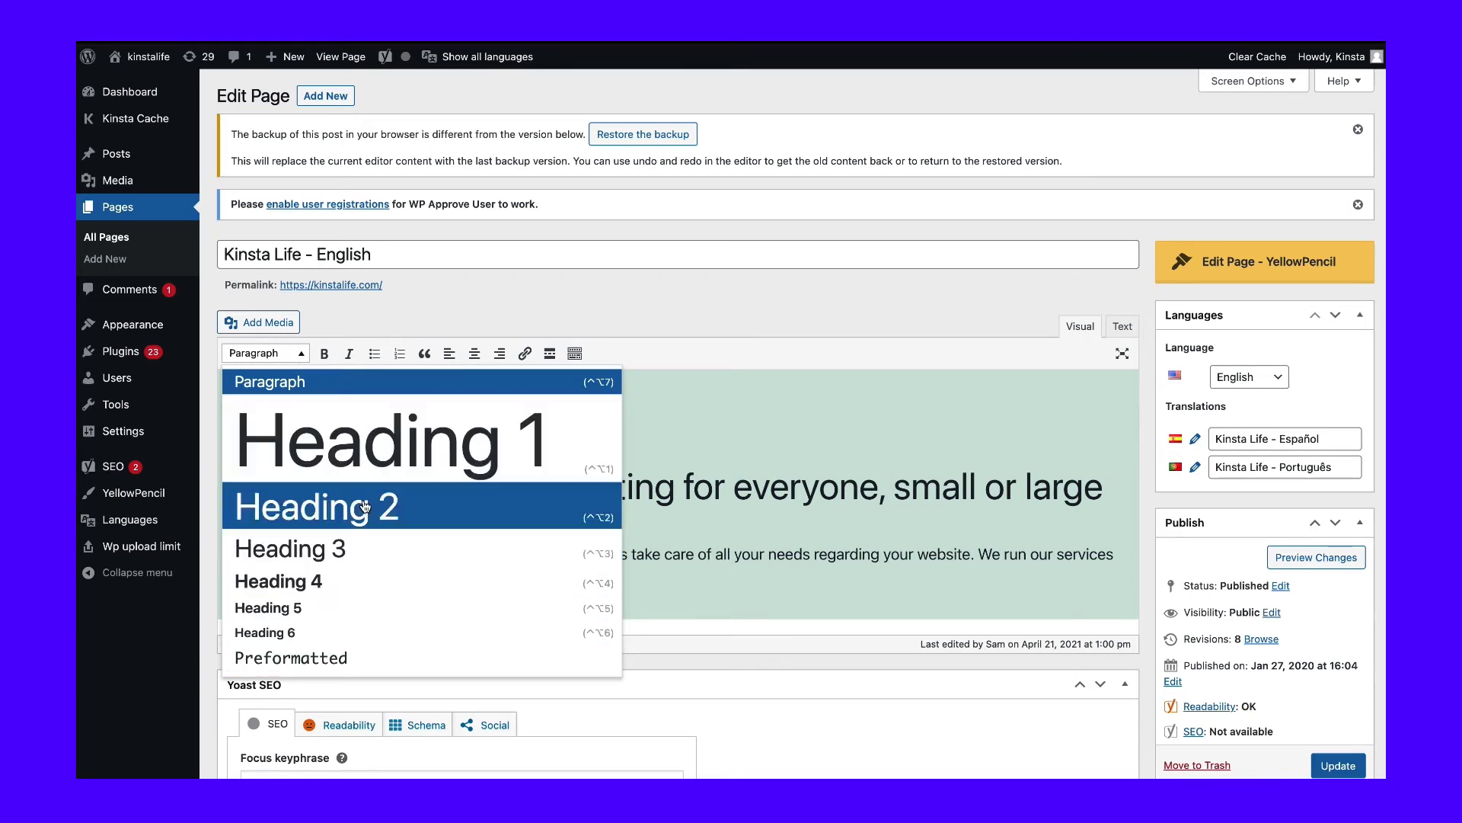
{"action": "left_click", "coordinate": [361, 587]}
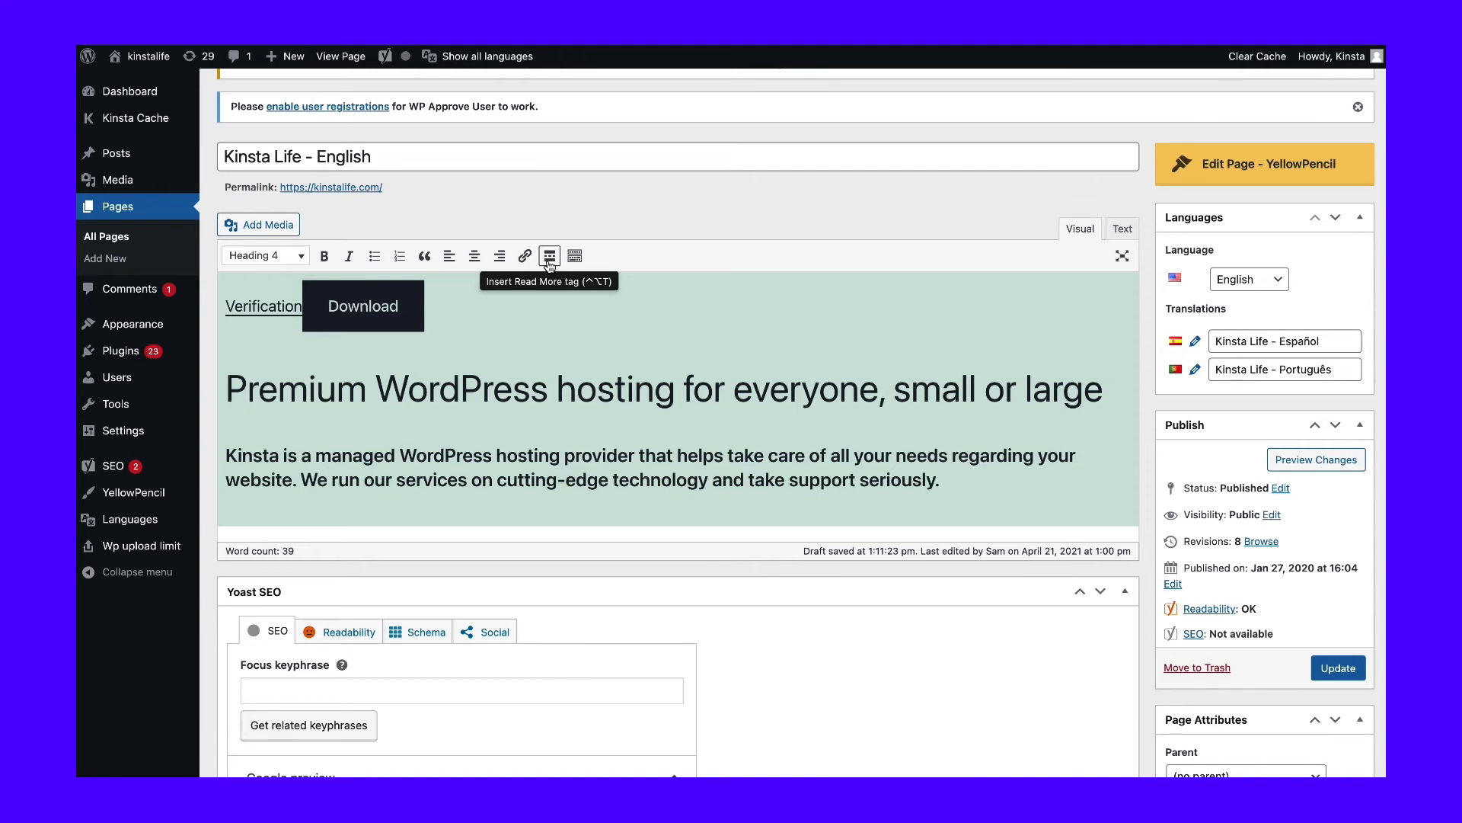
{"action": "left_click", "coordinate": [573, 259]}
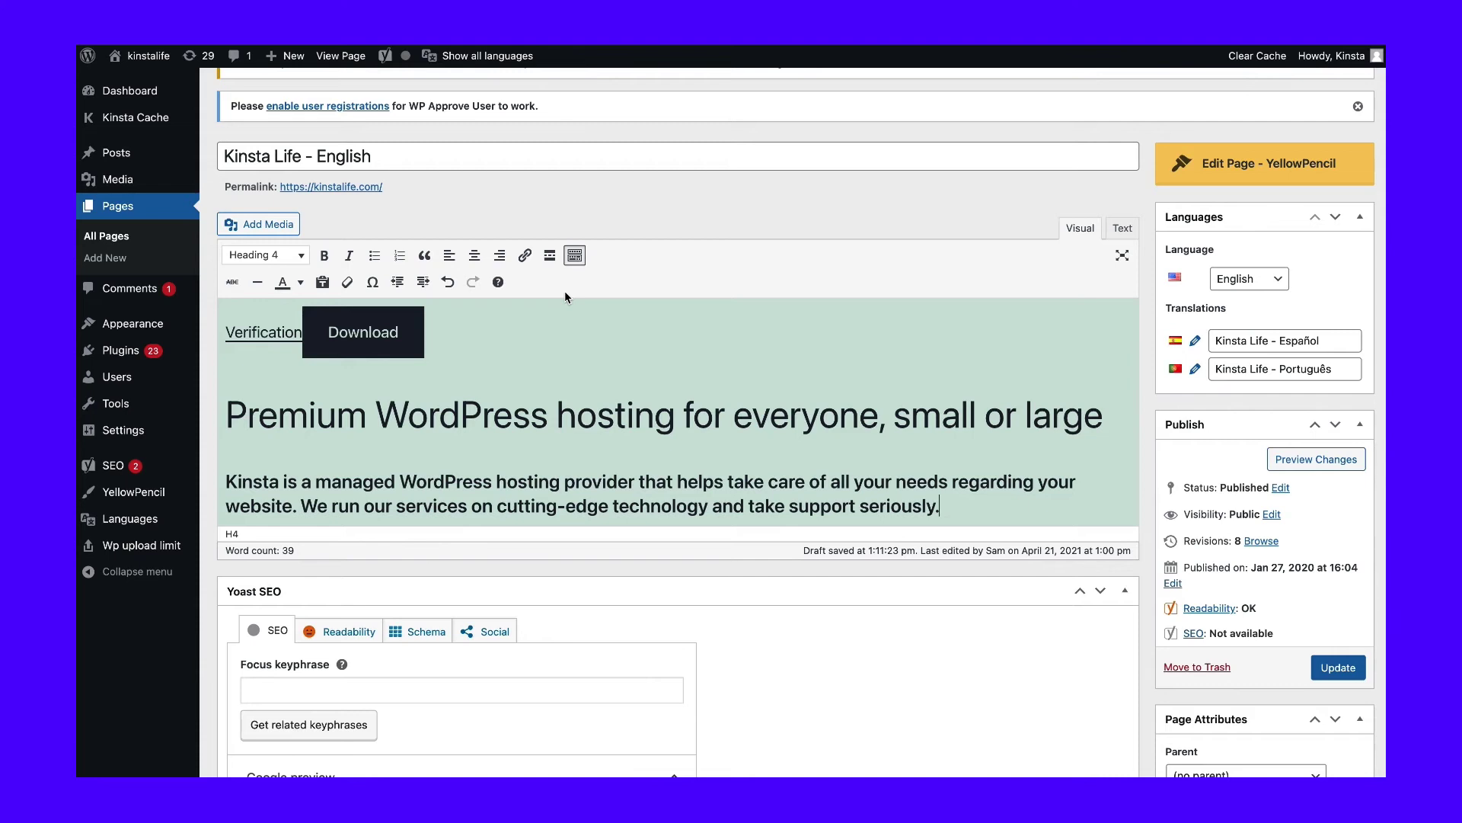
Insert tiger-2-scaled.jpg from the media library after the Heading 4 text and center it below that text.
{"action": "left_click", "coordinate": [268, 225]}
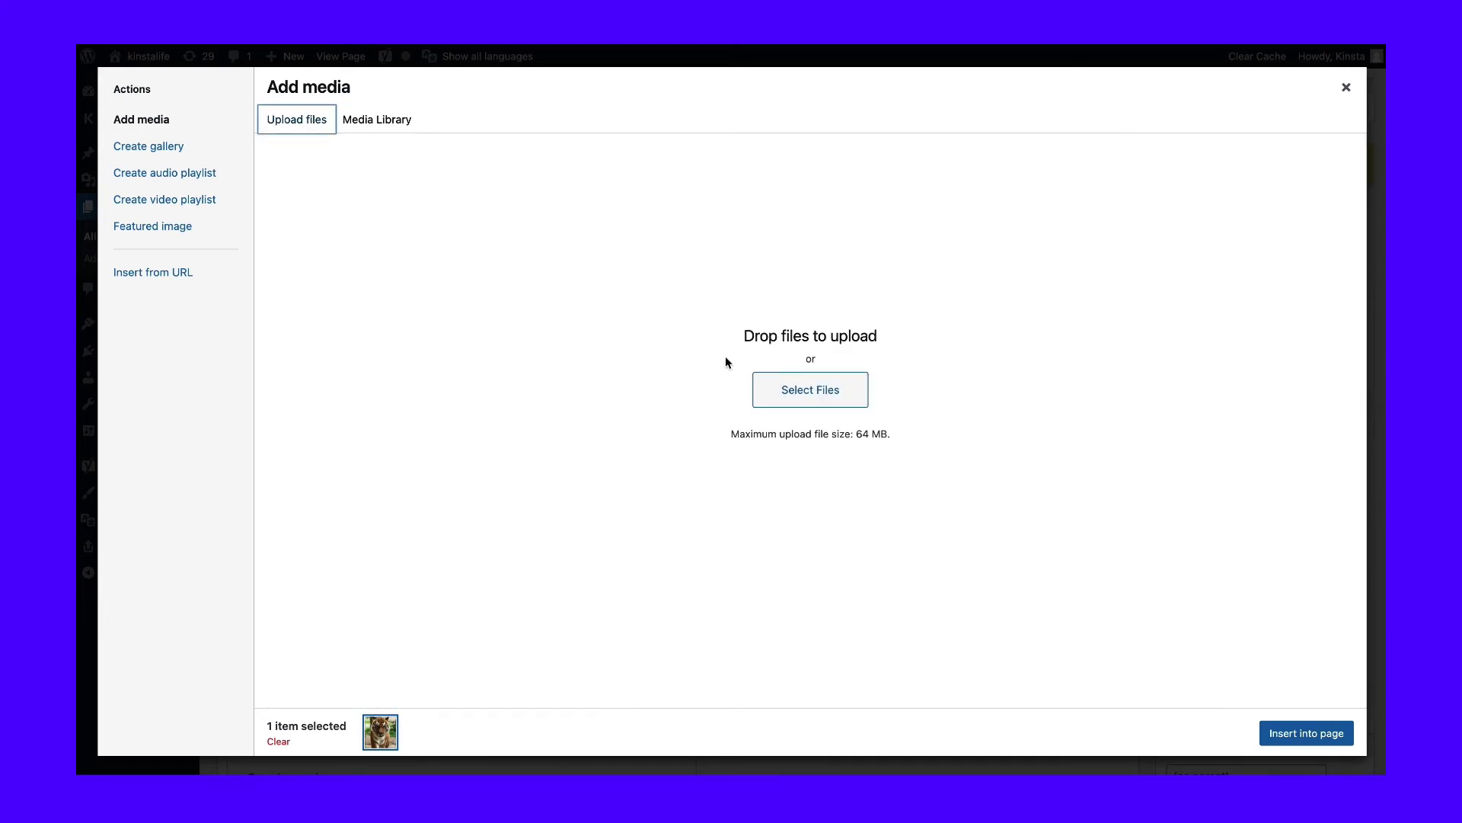
{"action": "left_click", "coordinate": [377, 122]}
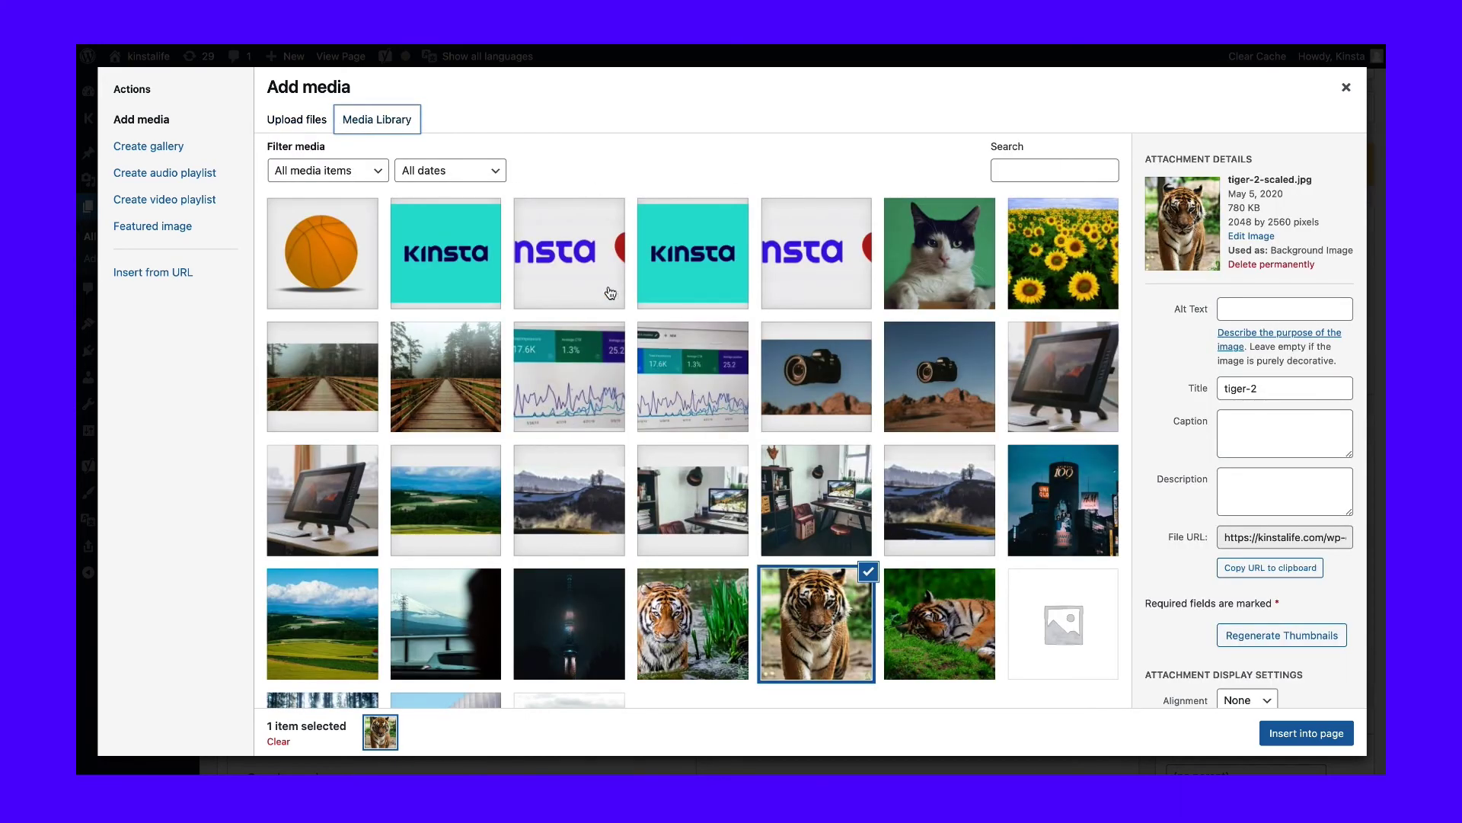
{"action": "scroll", "coordinate": [810, 505], "scroll_direction": "down", "scroll_amount": 2}
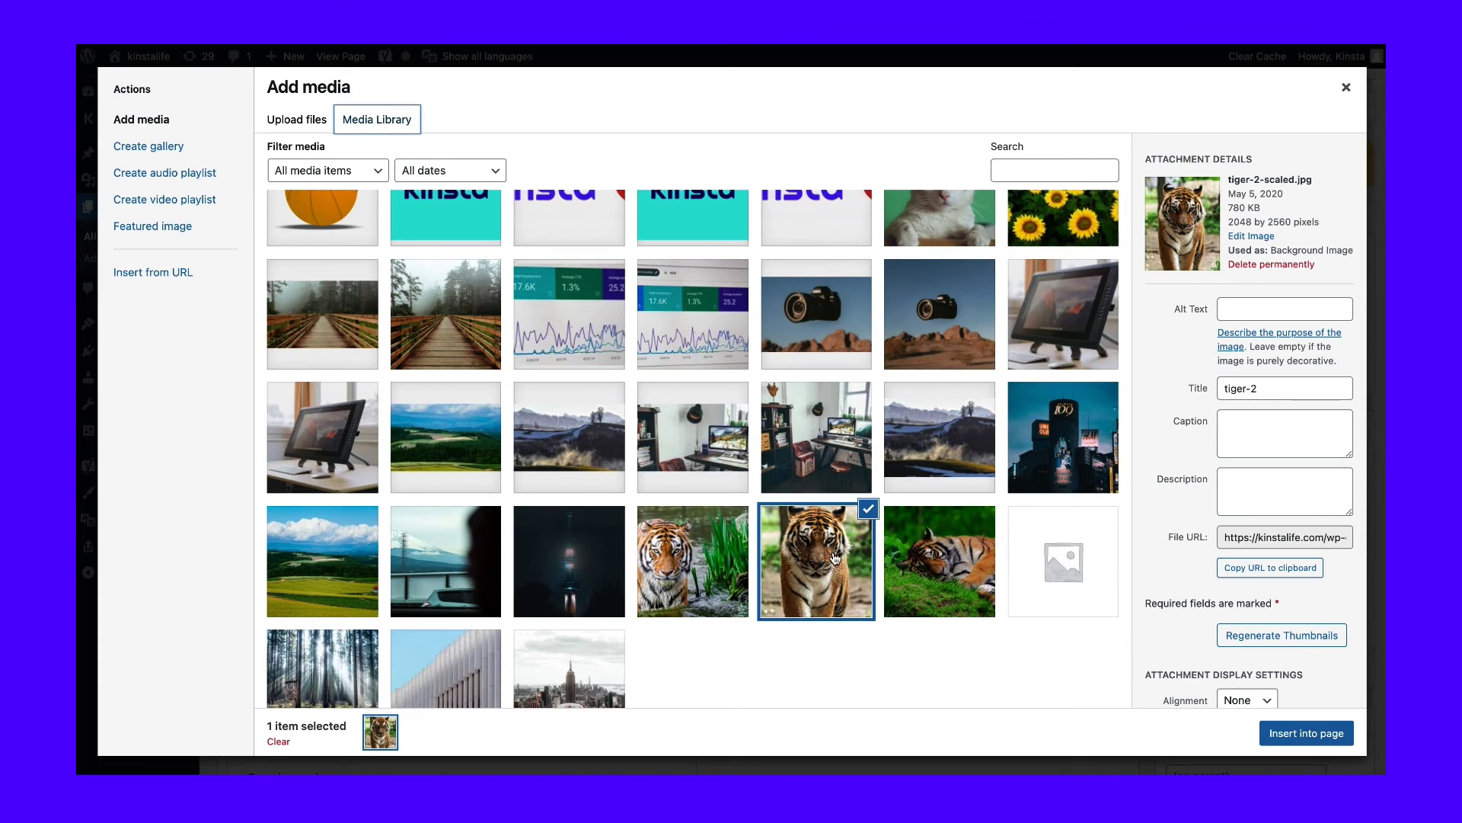
{"action": "left_click", "coordinate": [834, 558]}
{"action": "left_click", "coordinate": [835, 559]}
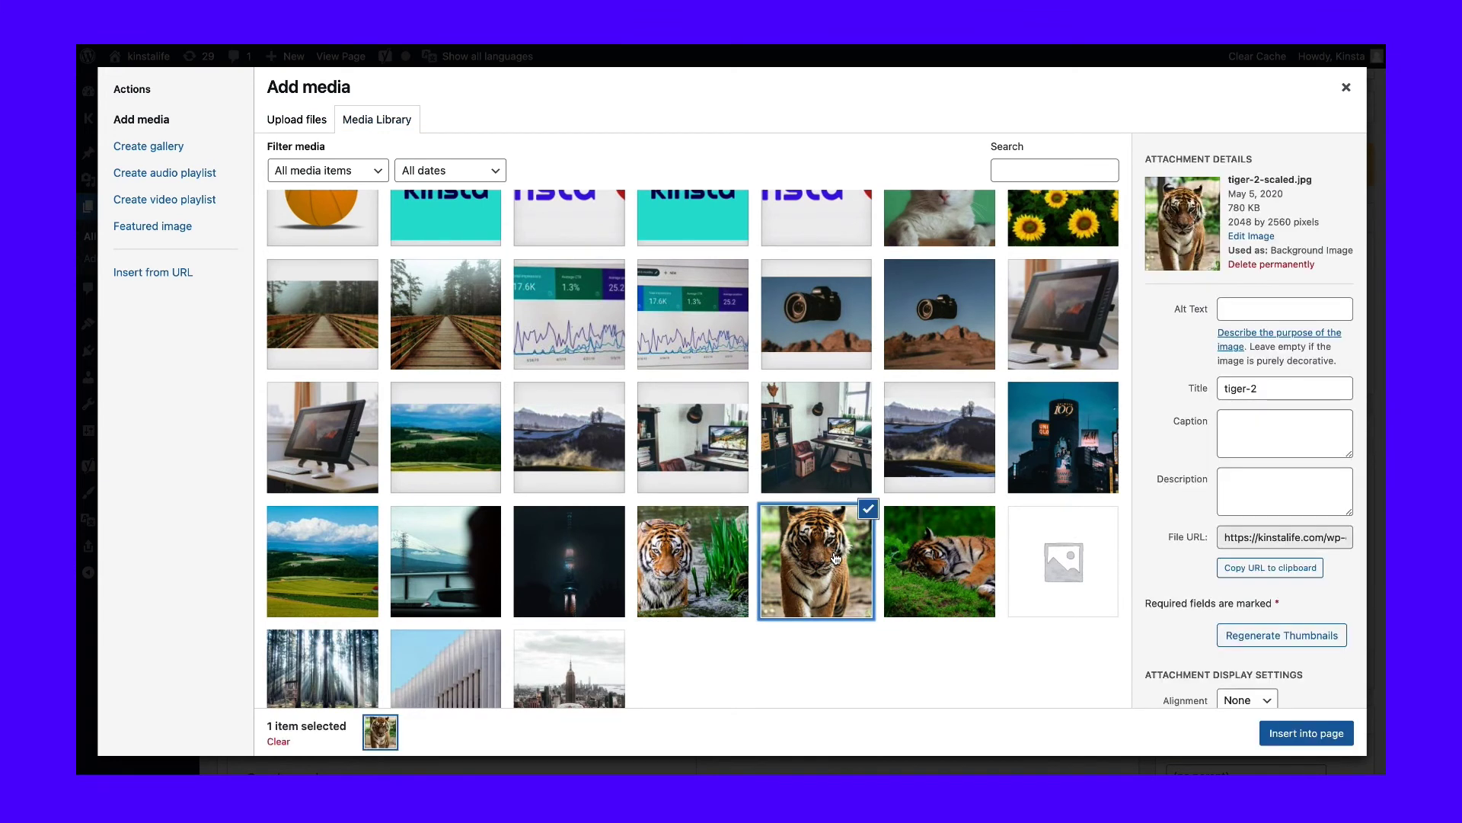
{"action": "left_click", "coordinate": [1325, 735]}
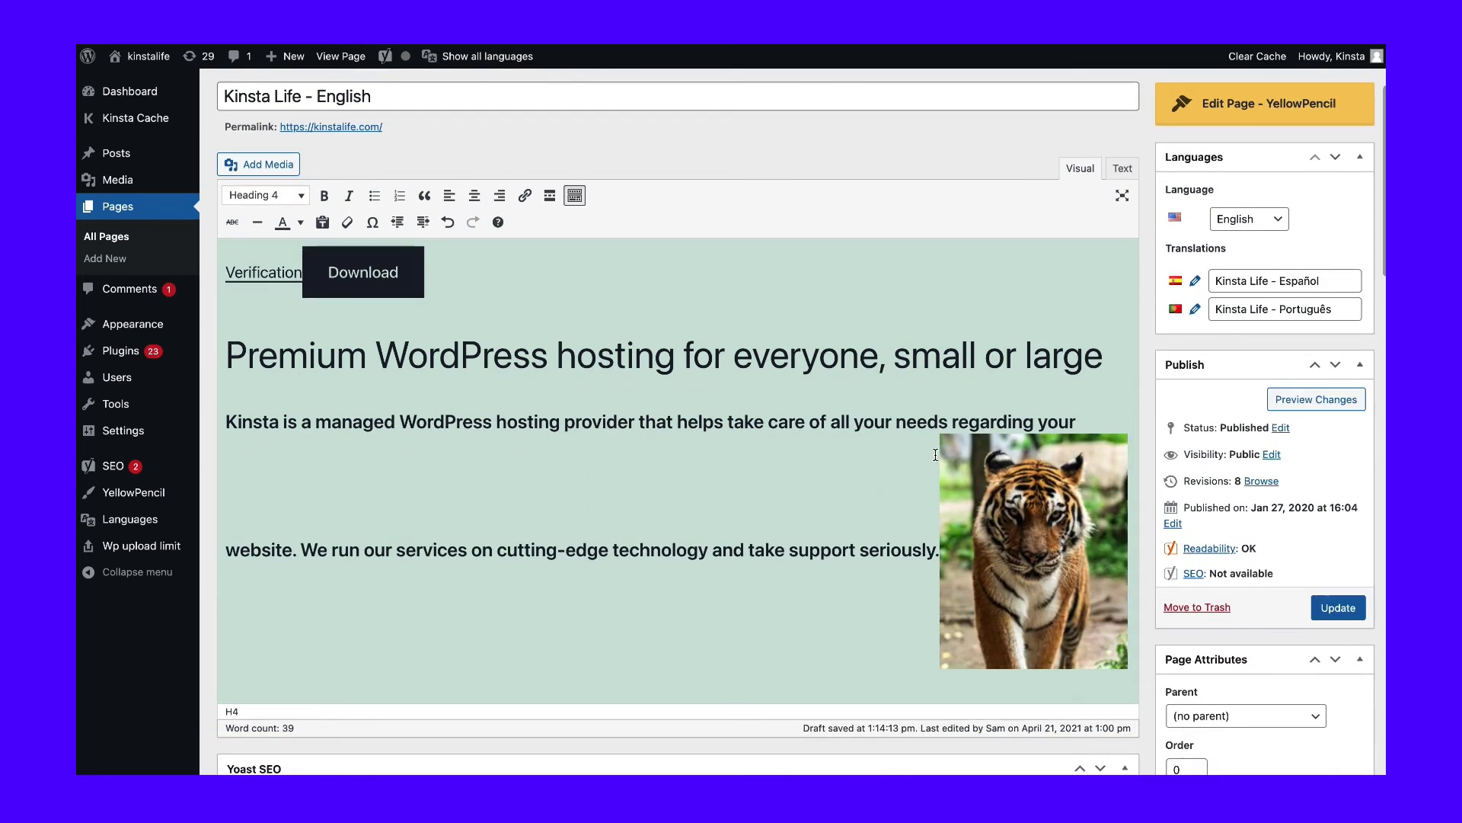
{"action": "left_click", "coordinate": [1055, 522]}
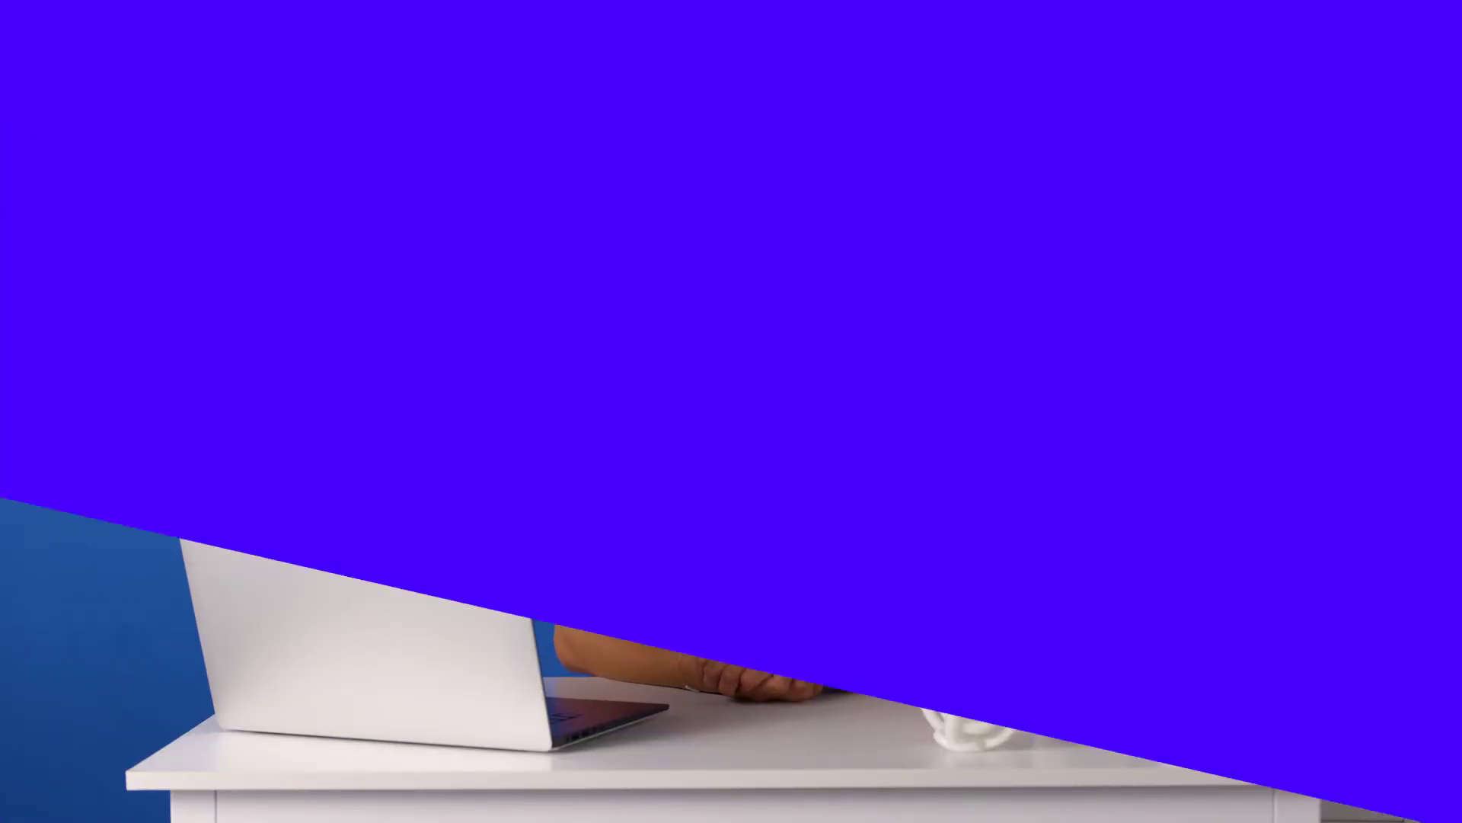
{"action": "scroll", "coordinate": [1097, 639], "scroll_direction": "down", "scroll_amount": 1}
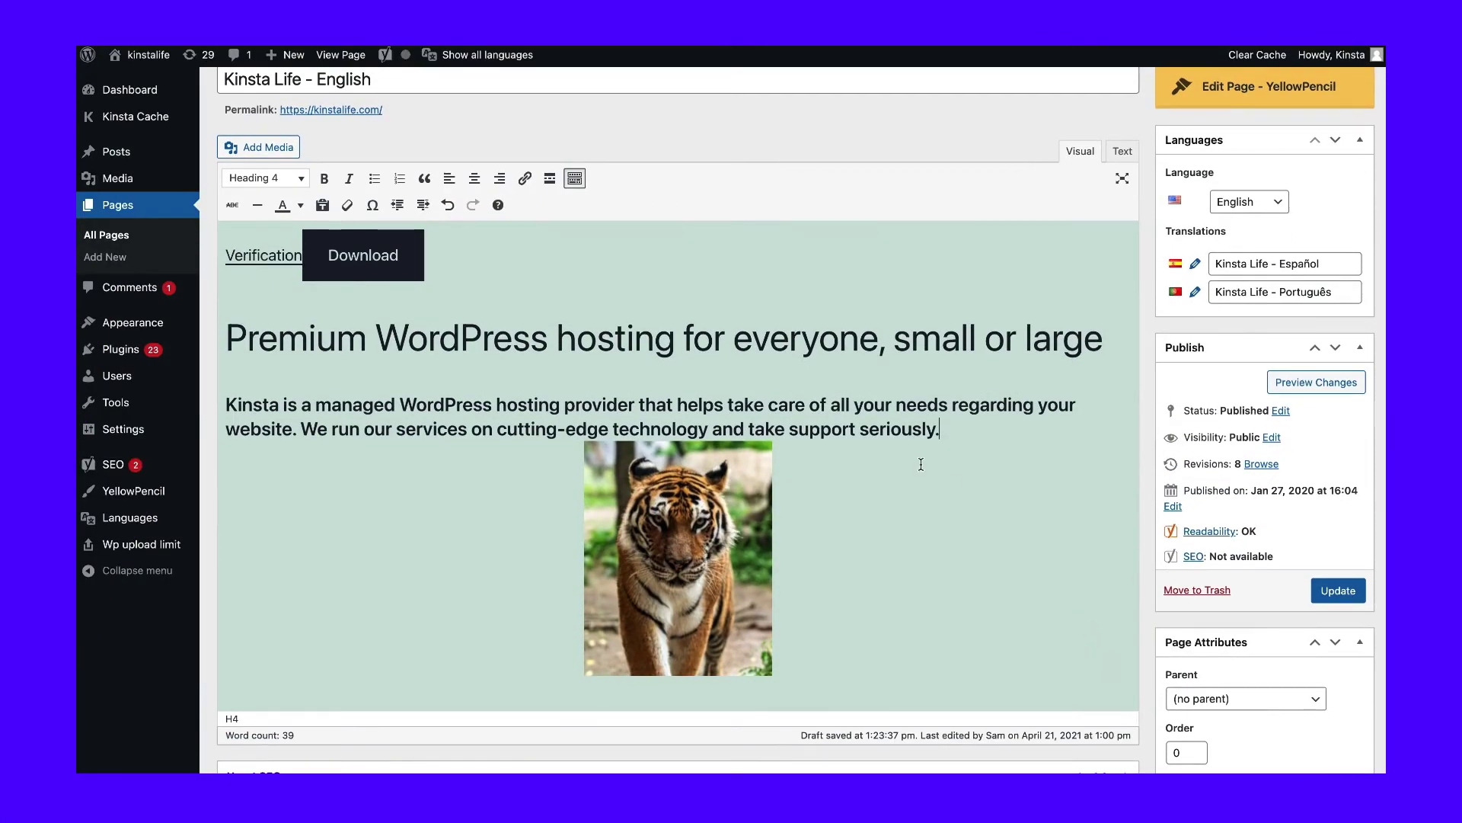
Preview the page changes on the site, look through the page and close the preview.
{"action": "left_click", "coordinate": [1315, 386]}
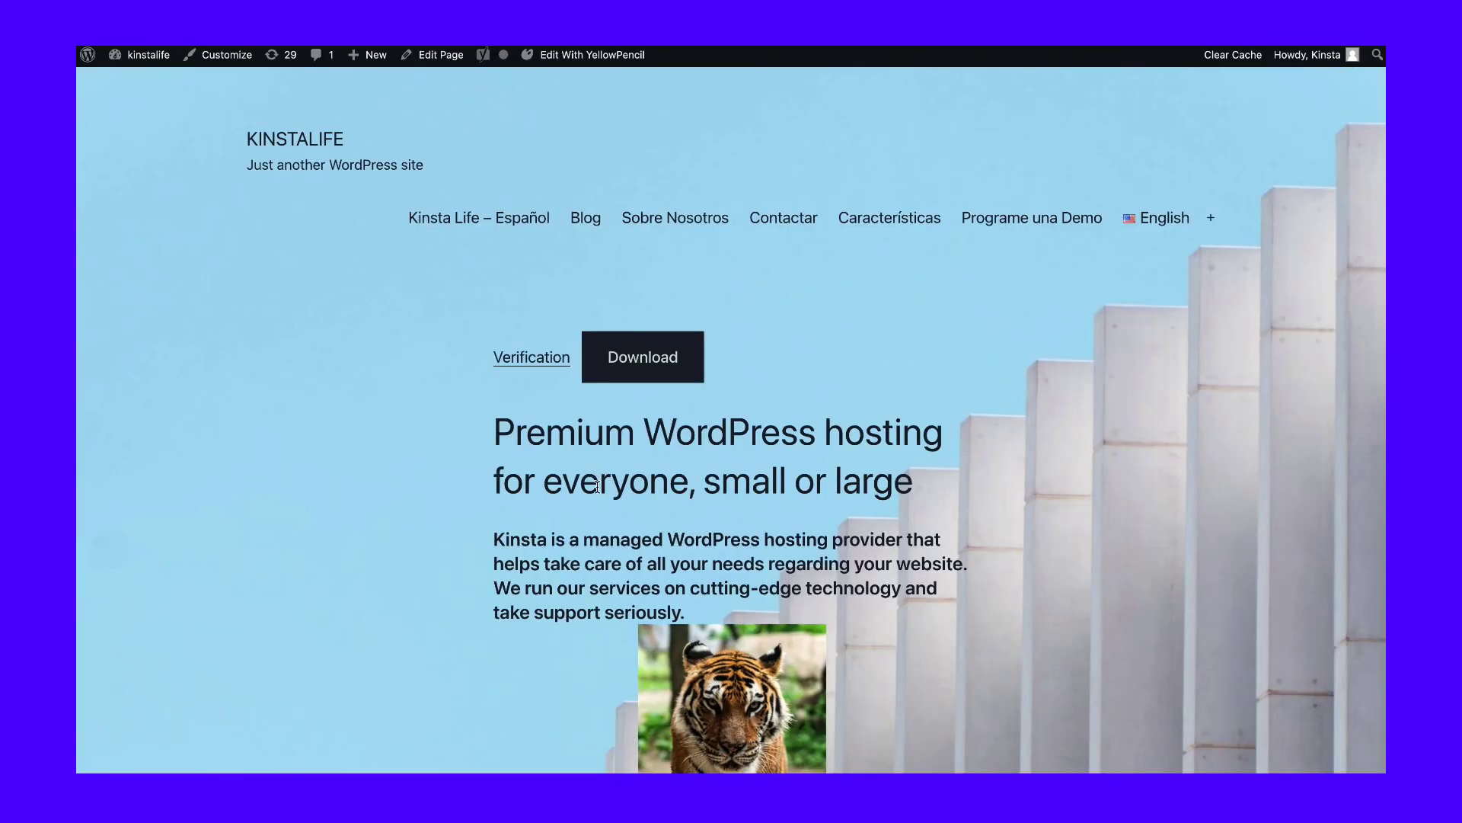
{"action": "scroll", "coordinate": [597, 486], "scroll_direction": "down", "scroll_amount": 3}
{"action": "scroll", "coordinate": [829, 472], "scroll_direction": "up", "scroll_amount": 3}
{"action": "key", "text": "ctrl+w"}
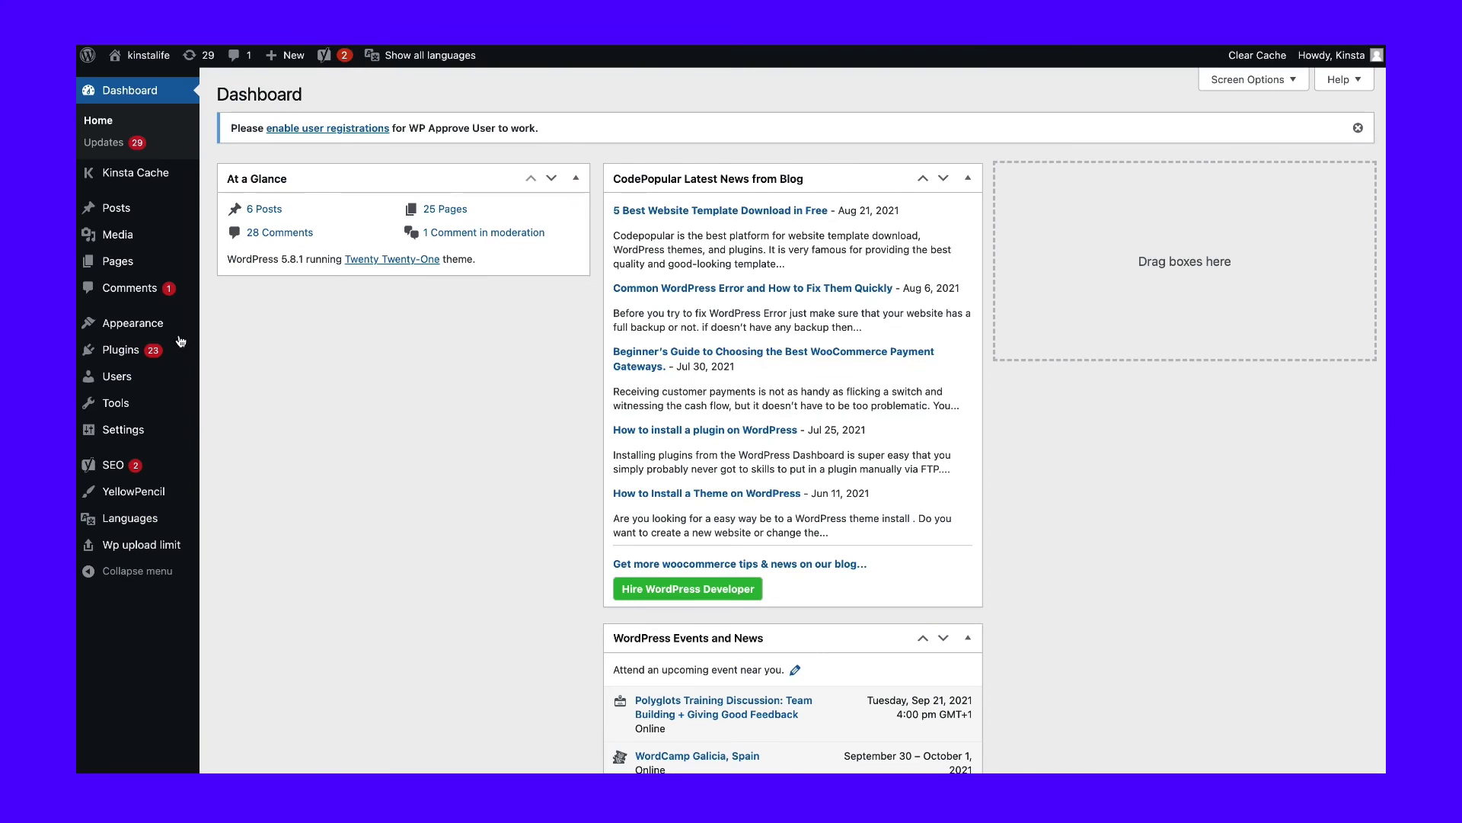
Open the Menus screen and examine the social menu's name, items and display location settings.
{"action": "mouse_move", "coordinate": [181, 334]}
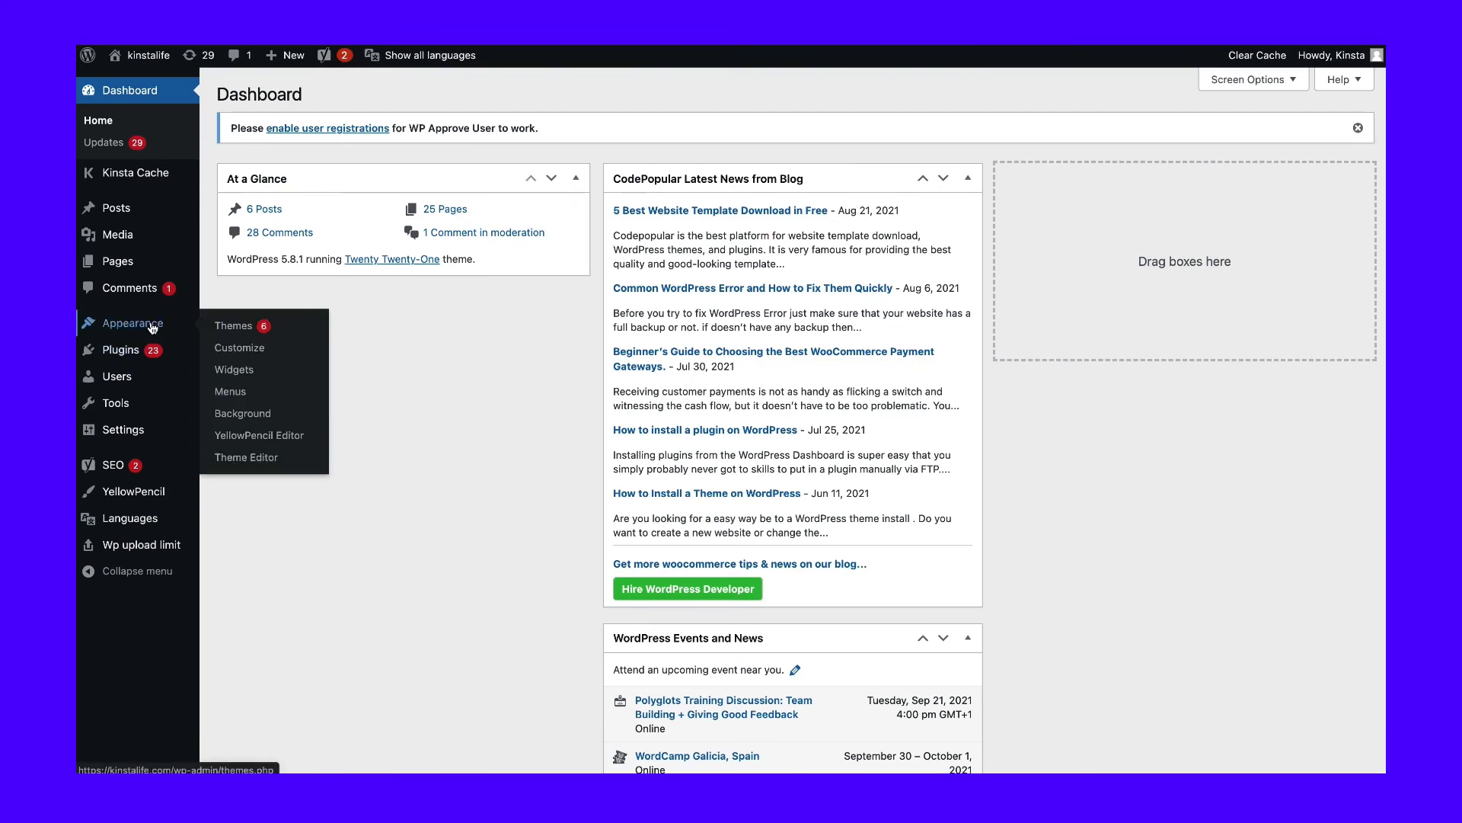
{"action": "left_click", "coordinate": [231, 391]}
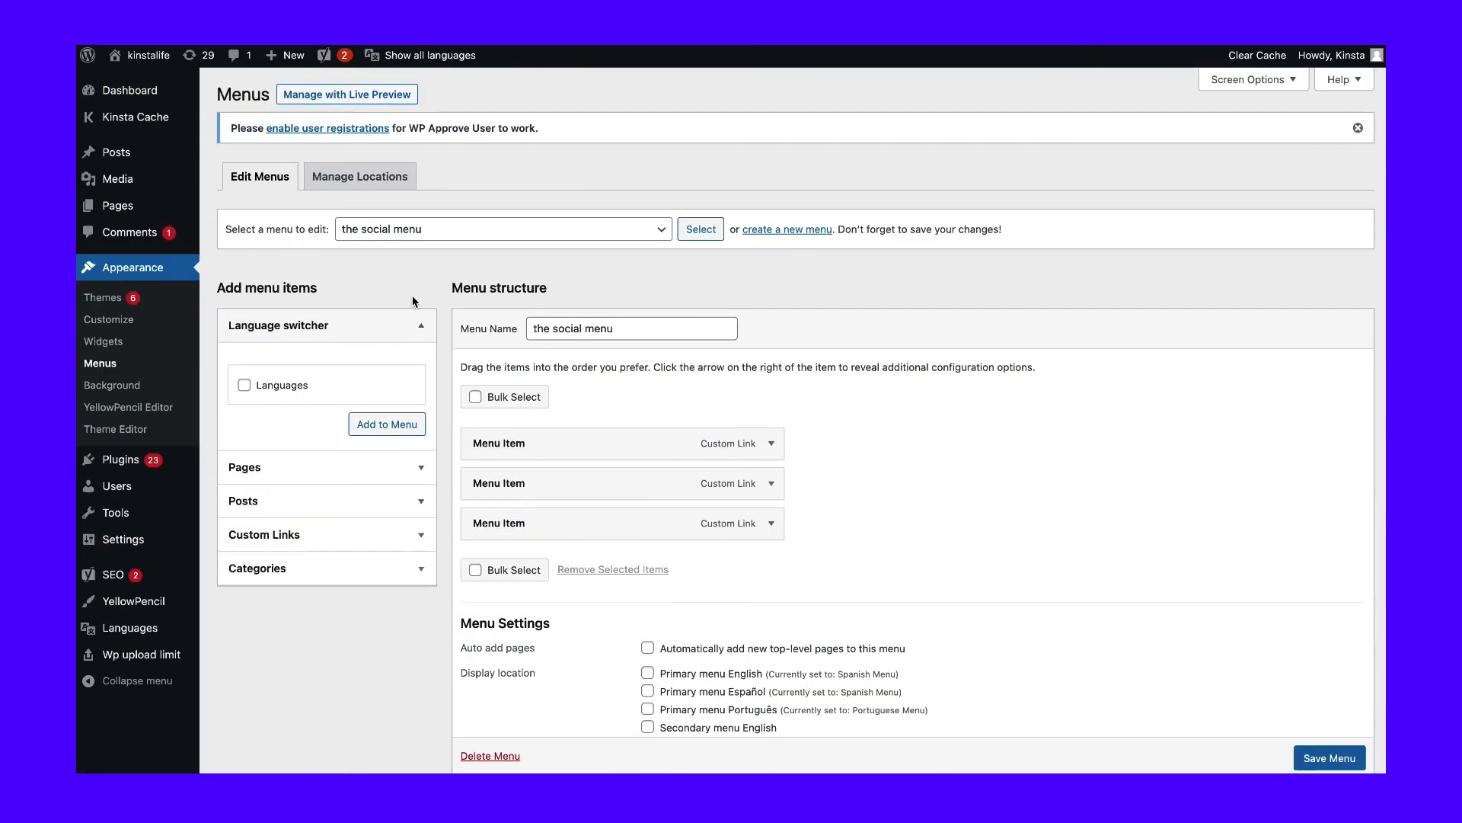
{"action": "left_click_drag", "start_coordinate": [624, 327], "coordinate": [540, 328]}
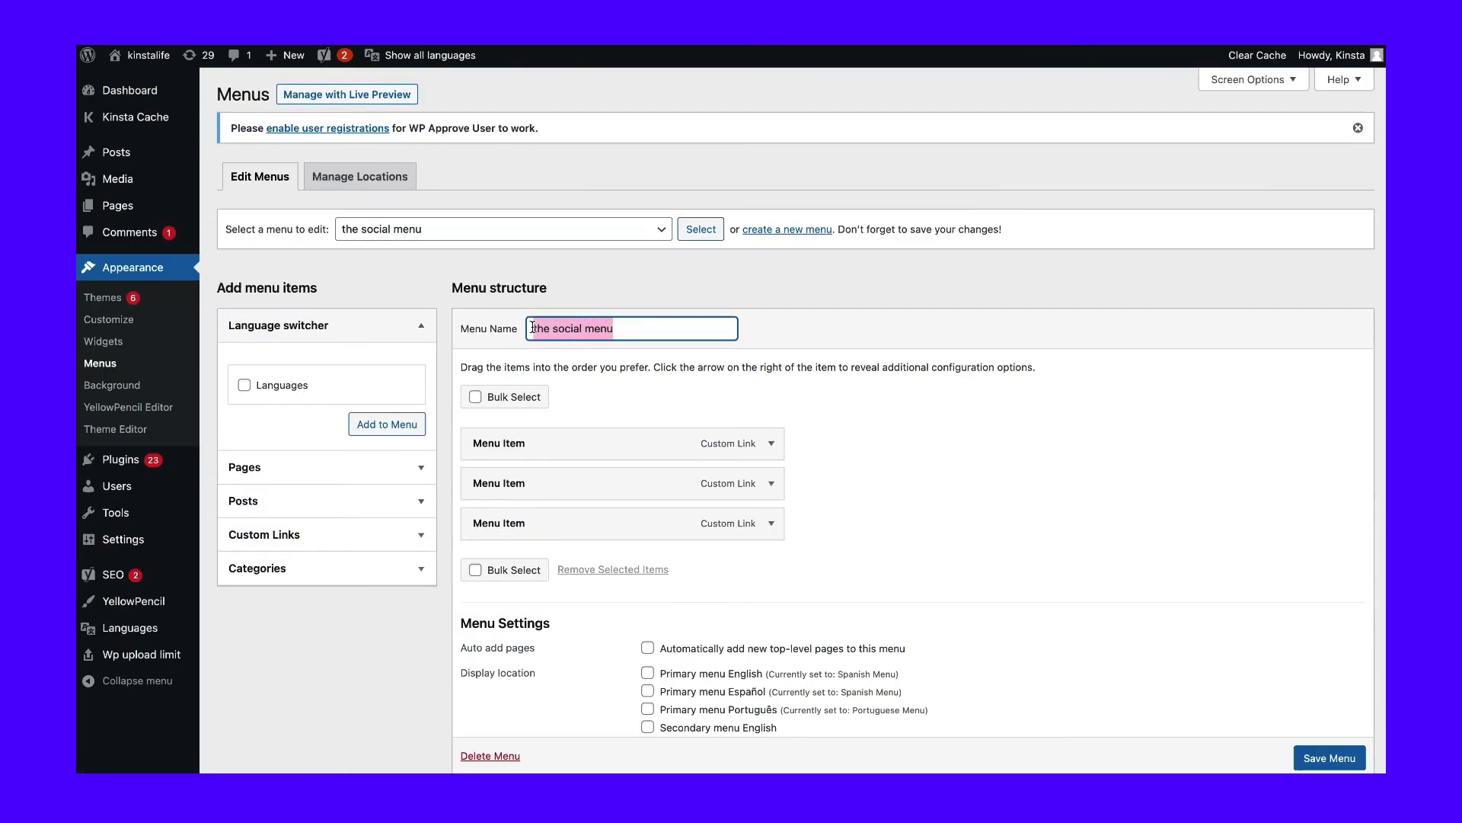
{"action": "left_click", "coordinate": [798, 340]}
{"action": "scroll", "coordinate": [876, 506], "scroll_direction": "down", "scroll_amount": 2}
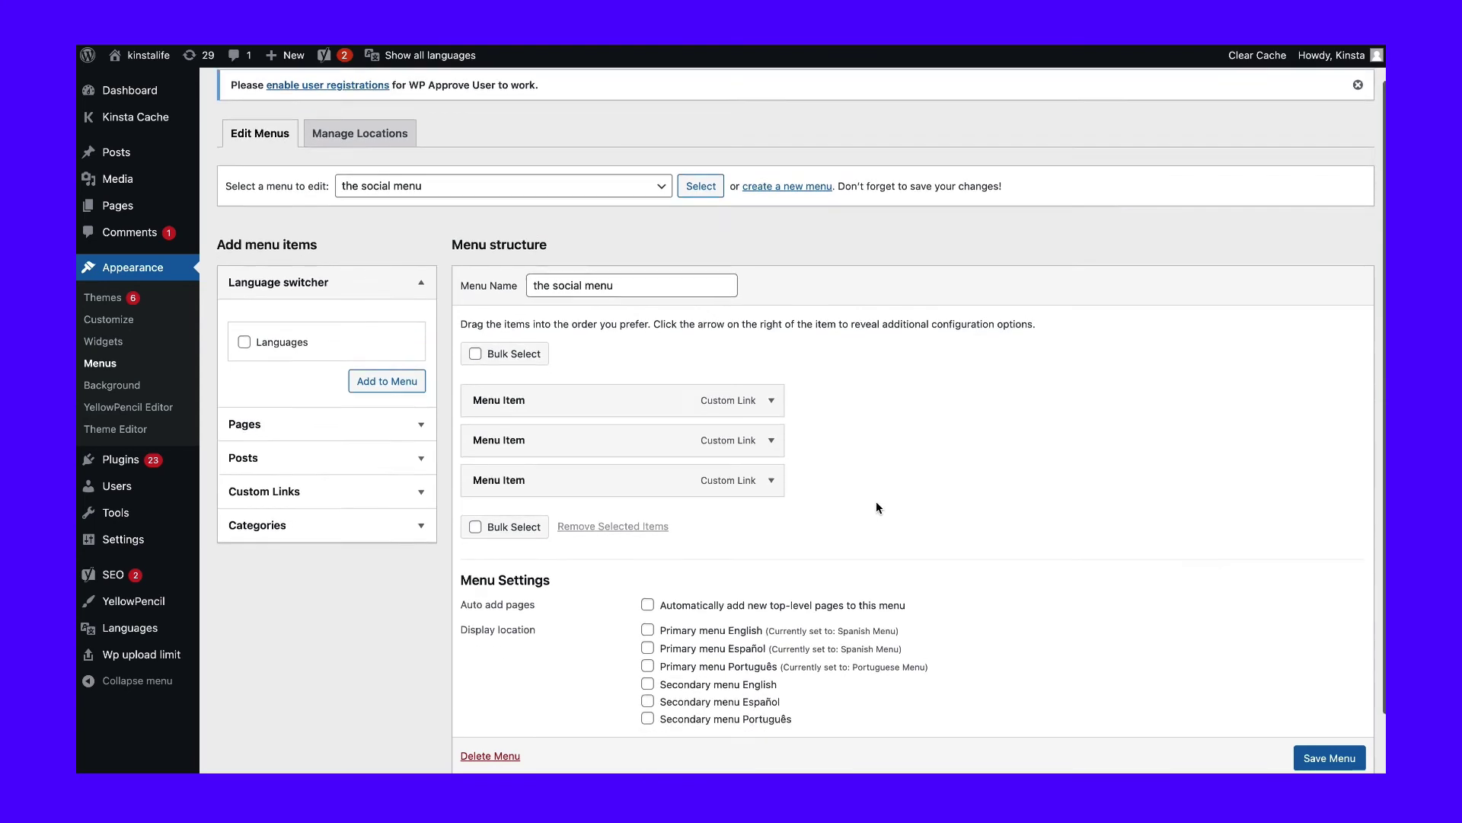
{"action": "scroll", "coordinate": [876, 507], "scroll_direction": "up", "scroll_amount": 2}
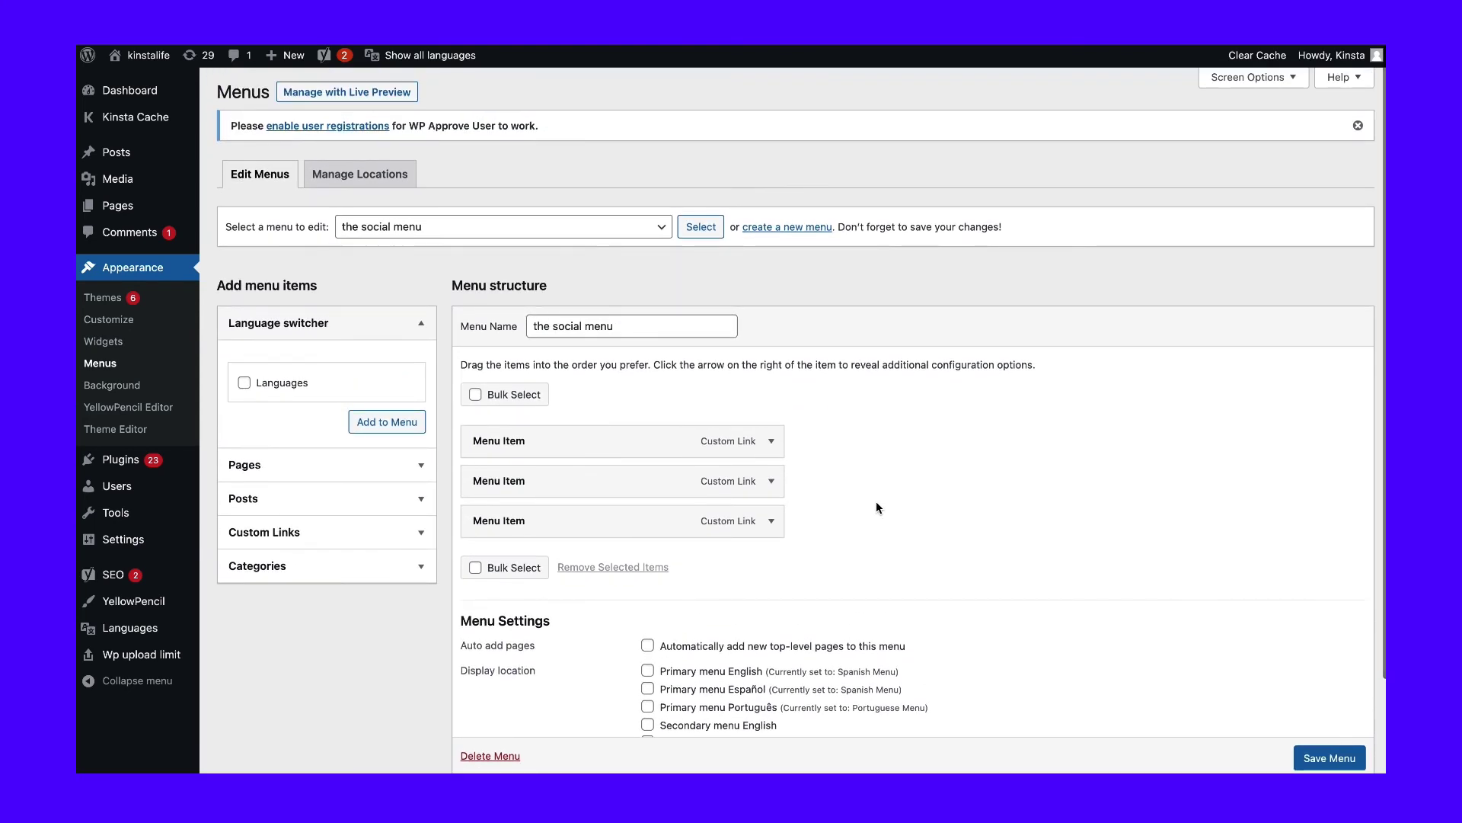
{"action": "scroll", "coordinate": [876, 507], "scroll_direction": "down", "scroll_amount": 1}
{"action": "left_click", "coordinate": [681, 283]}
{"action": "left_click", "coordinate": [868, 292]}
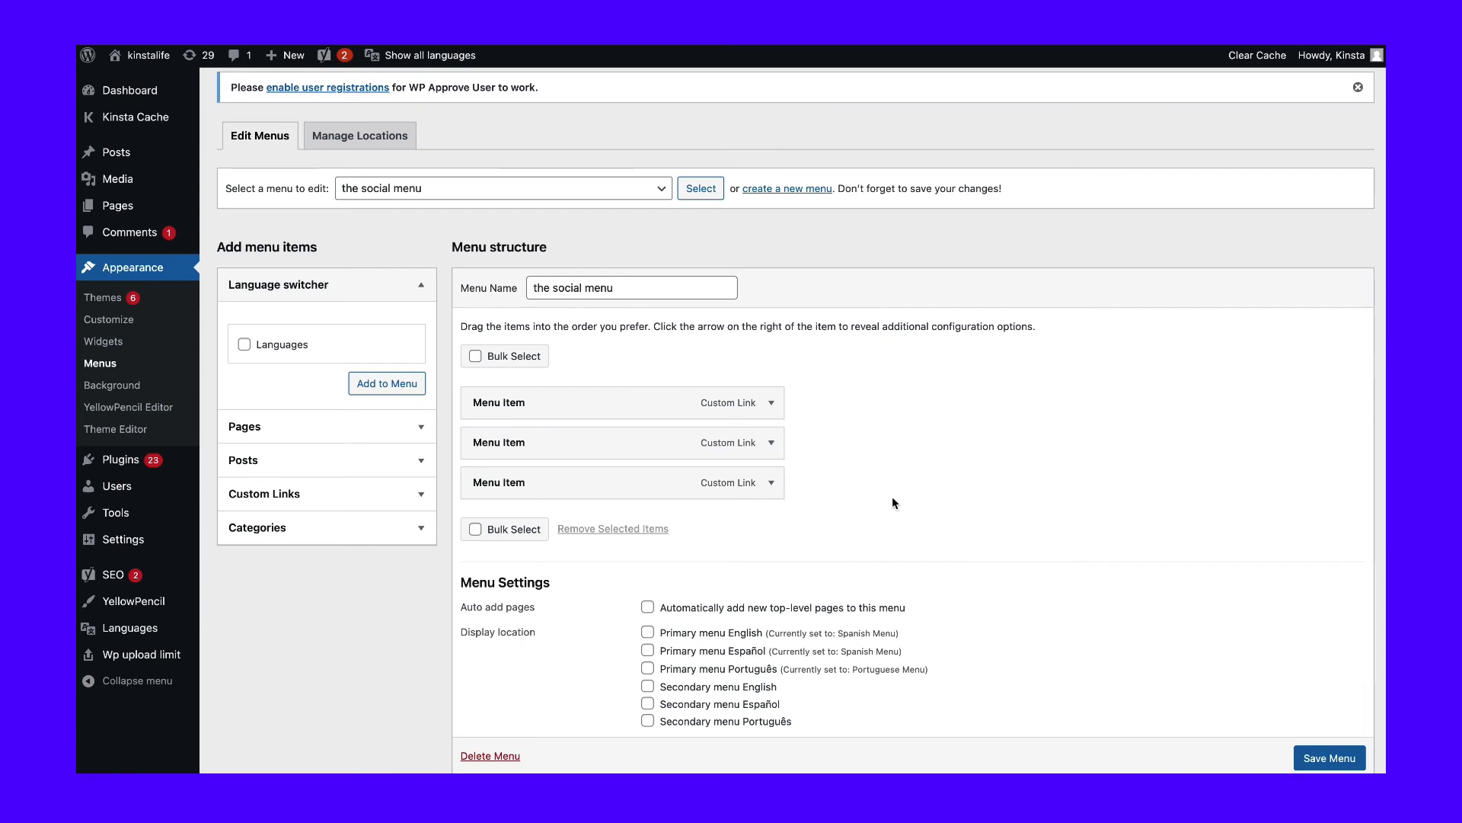
{"action": "scroll", "coordinate": [893, 503], "scroll_direction": "down", "scroll_amount": 1}
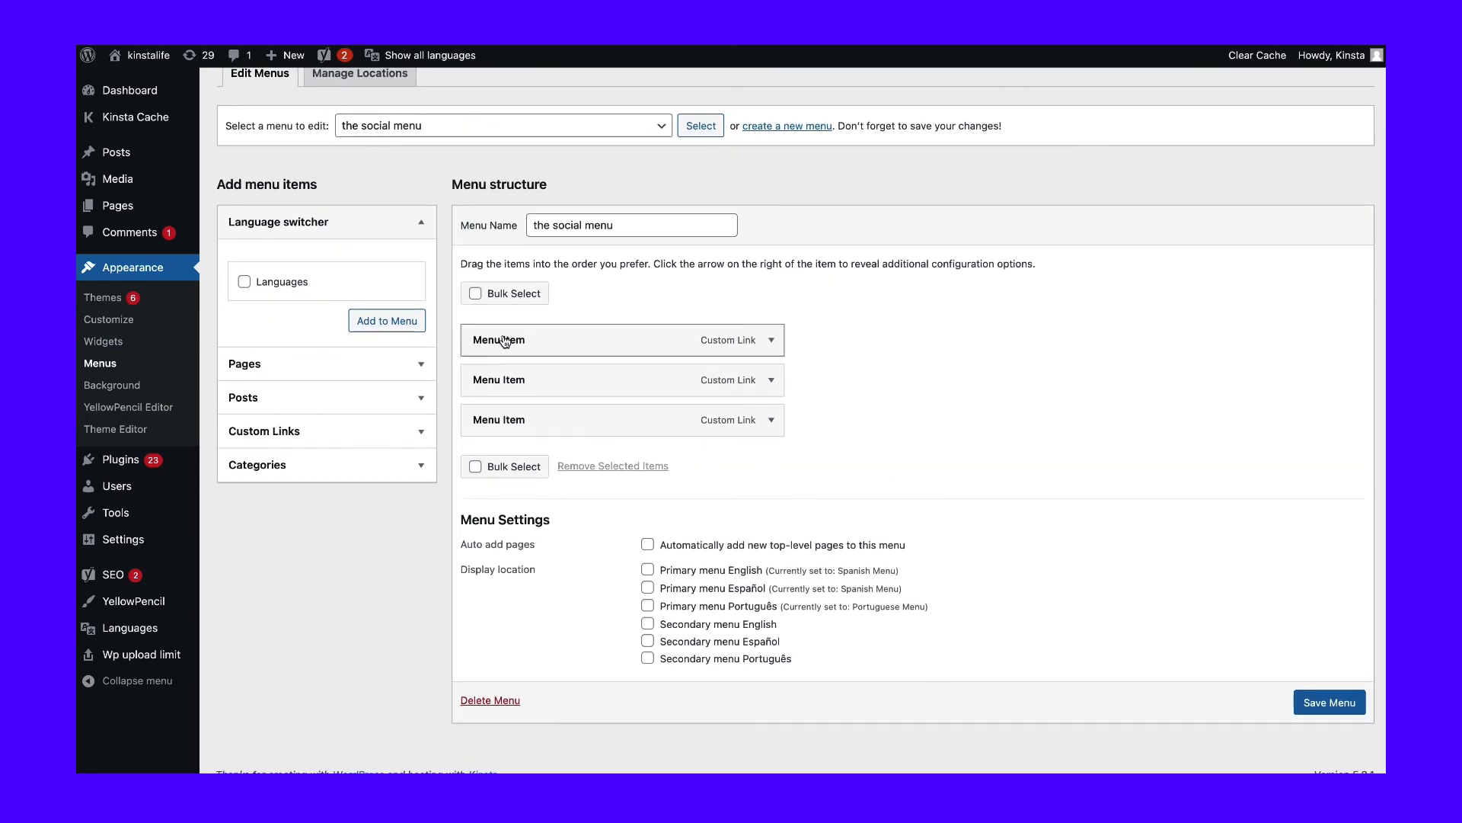
Expand the list of site pages available to add as menu items.
{"action": "left_click", "coordinate": [274, 366]}
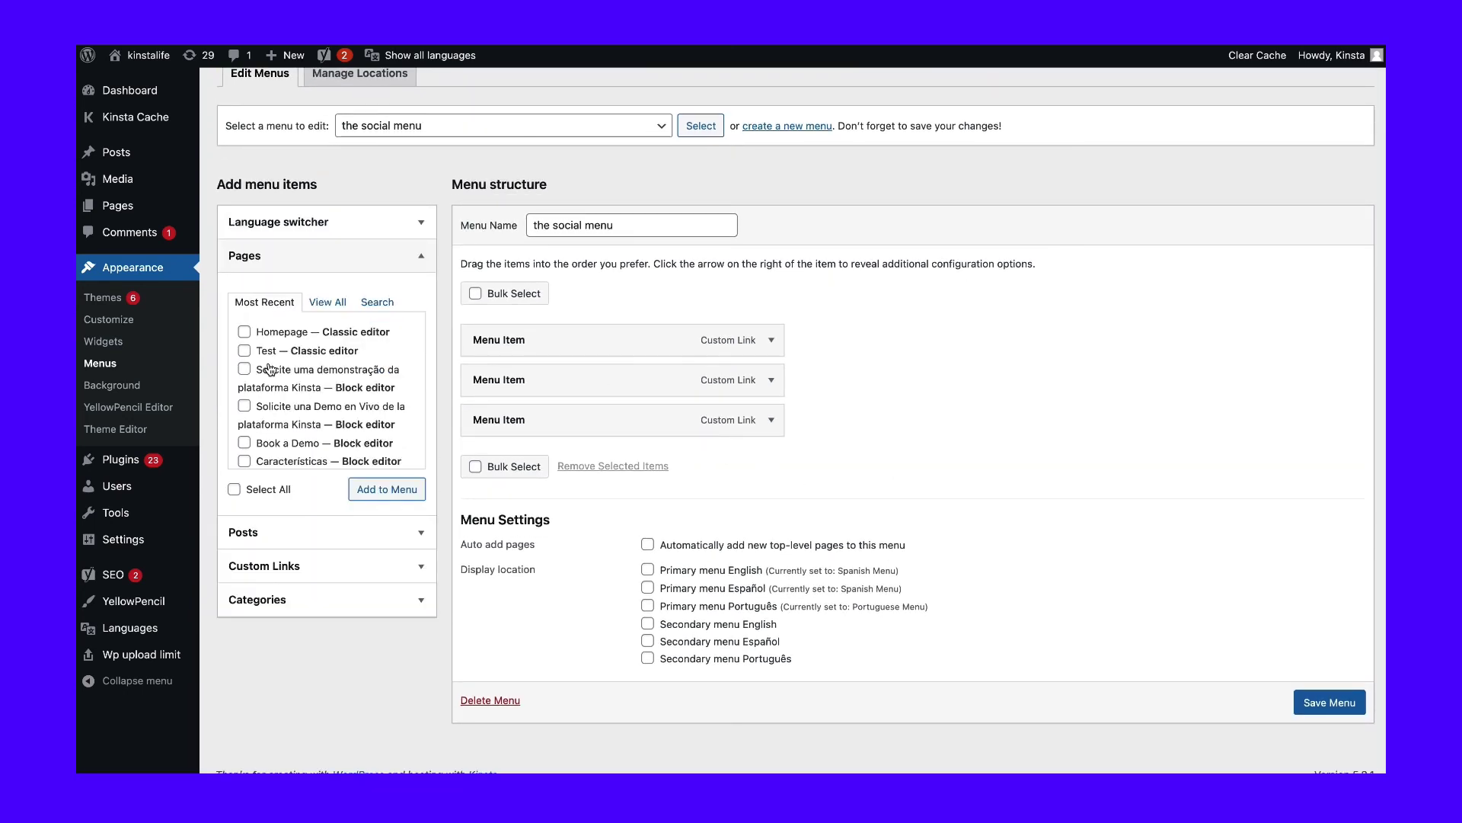